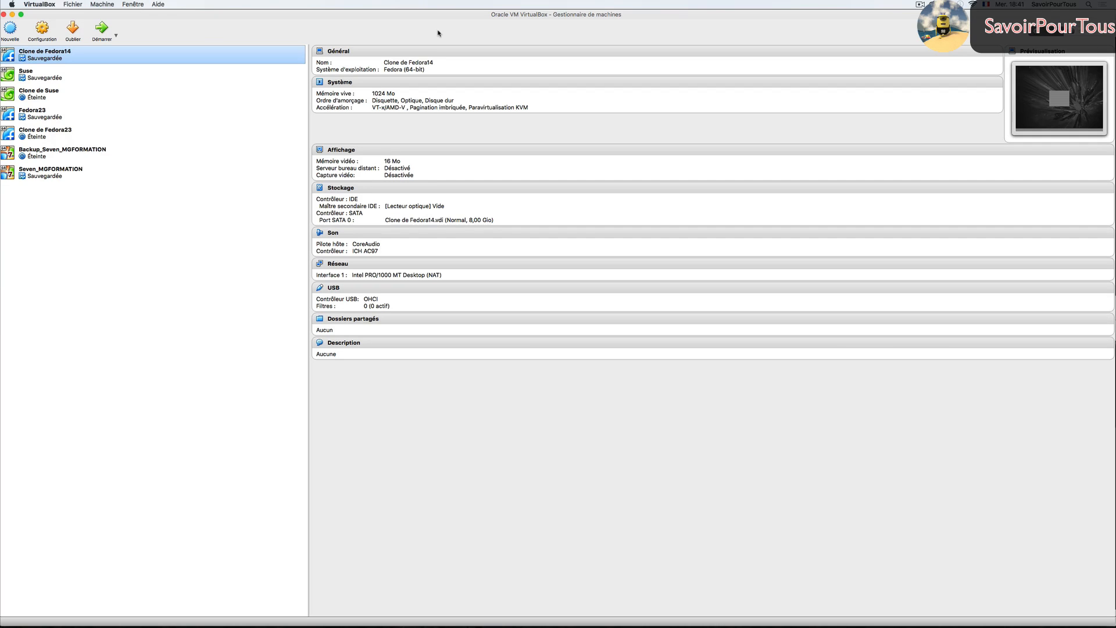
- Bring Safari, showing the Google home page, to the front from the Dock
mouse_move(407, 621)
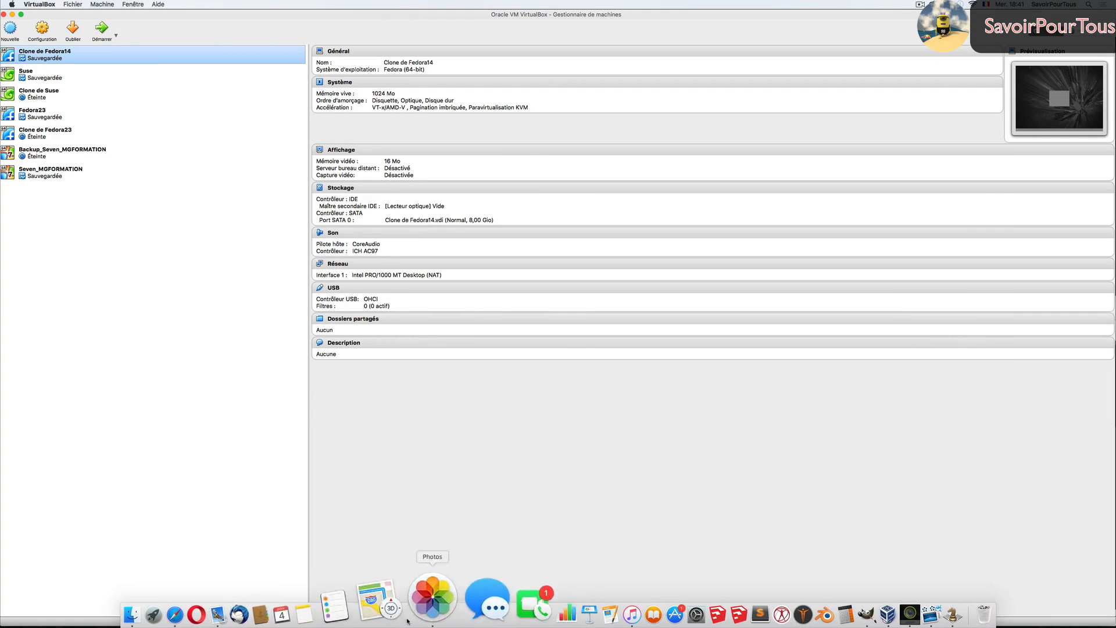
left_click(209, 611)
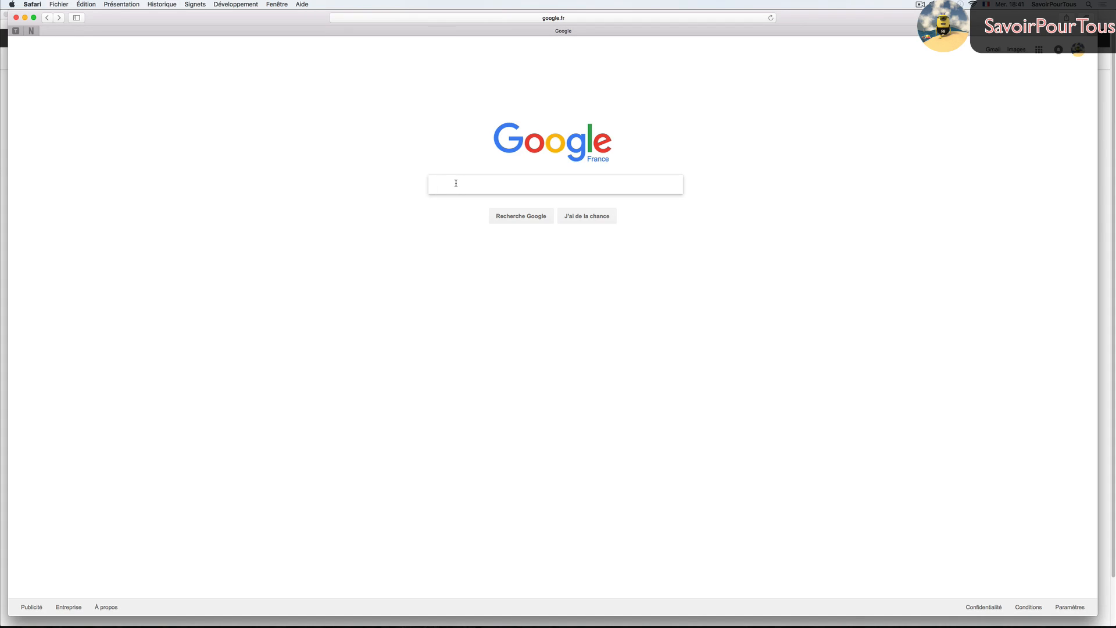
- Search Google for fedora and open the Fedora Workstation page on getfedora.org
type("fedora")
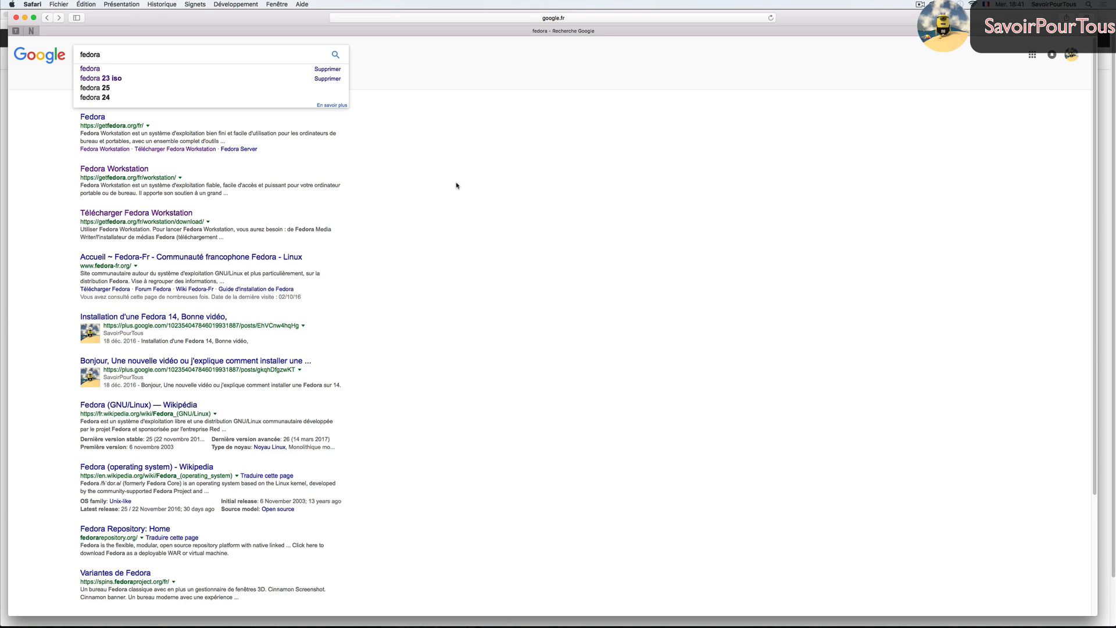
key("Return")
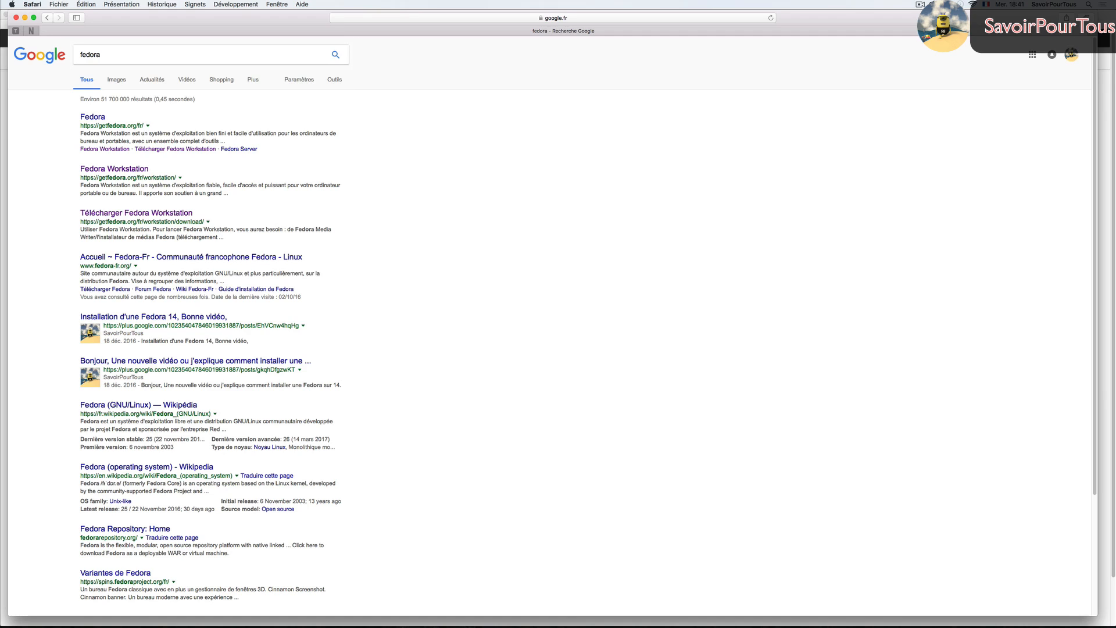
left_click(96, 119)
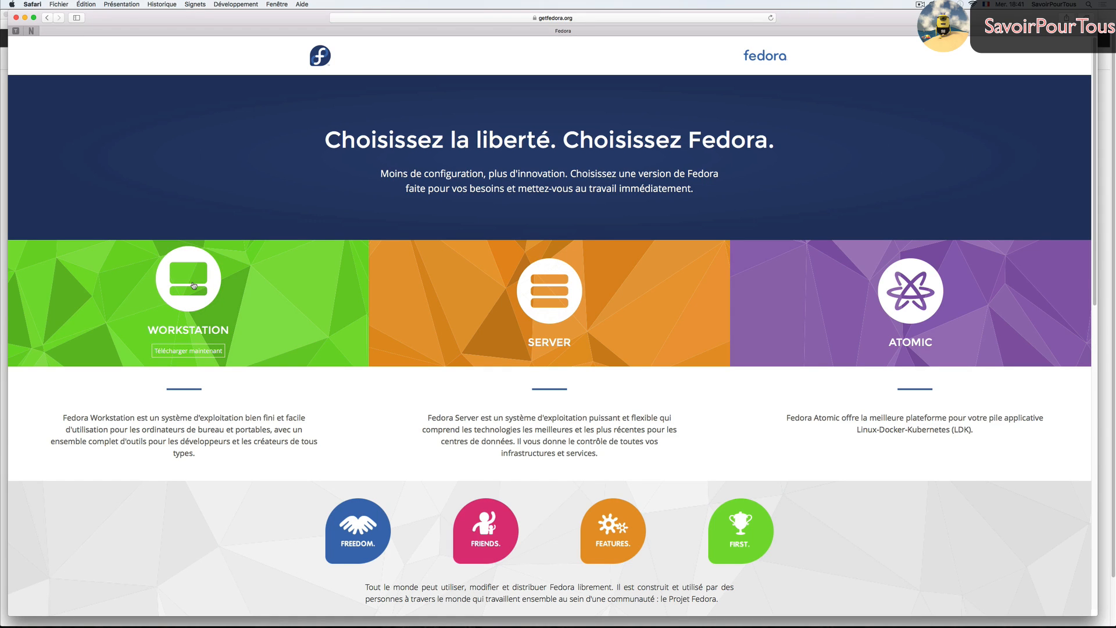
left_click(194, 284)
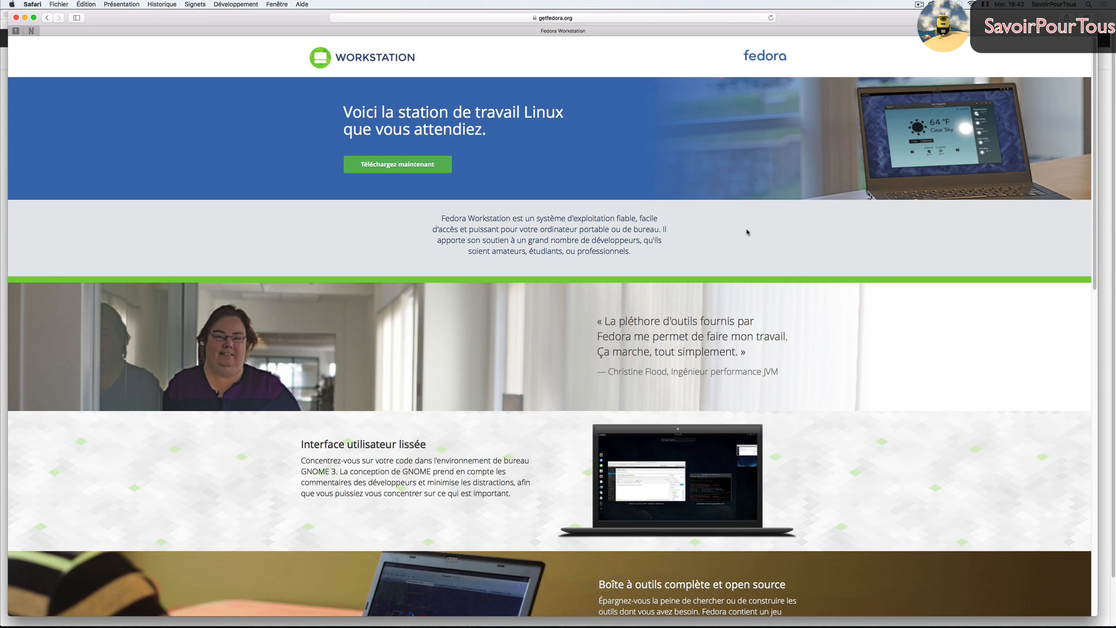
- Open the Fedora 25 download page, show the downloaded ISO, and return to VirtualBox
left_click(406, 165)
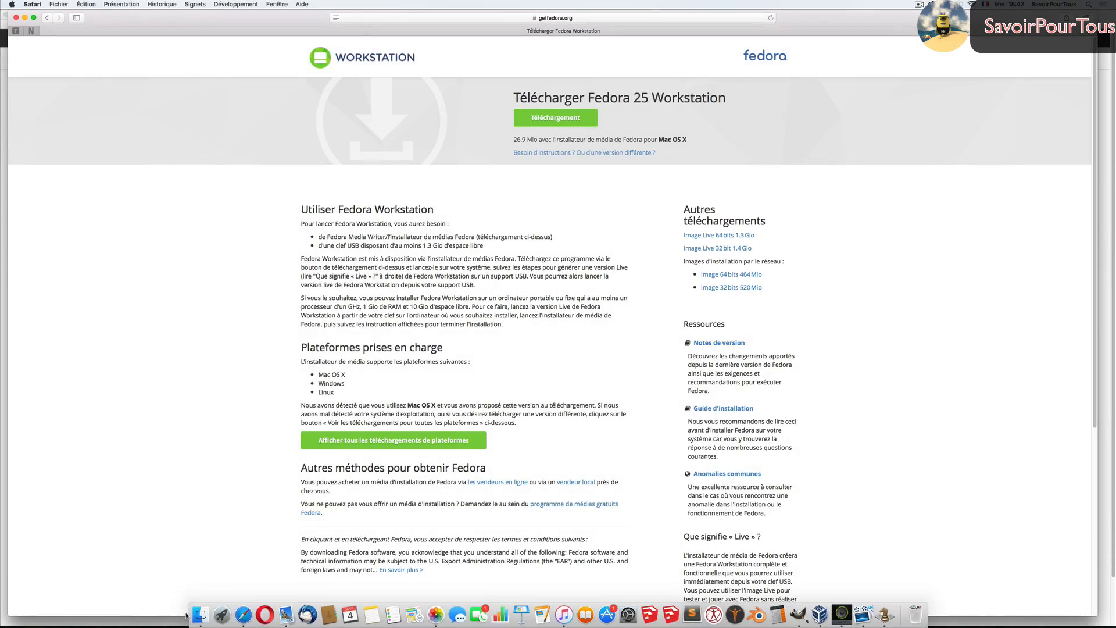
left_click(208, 583)
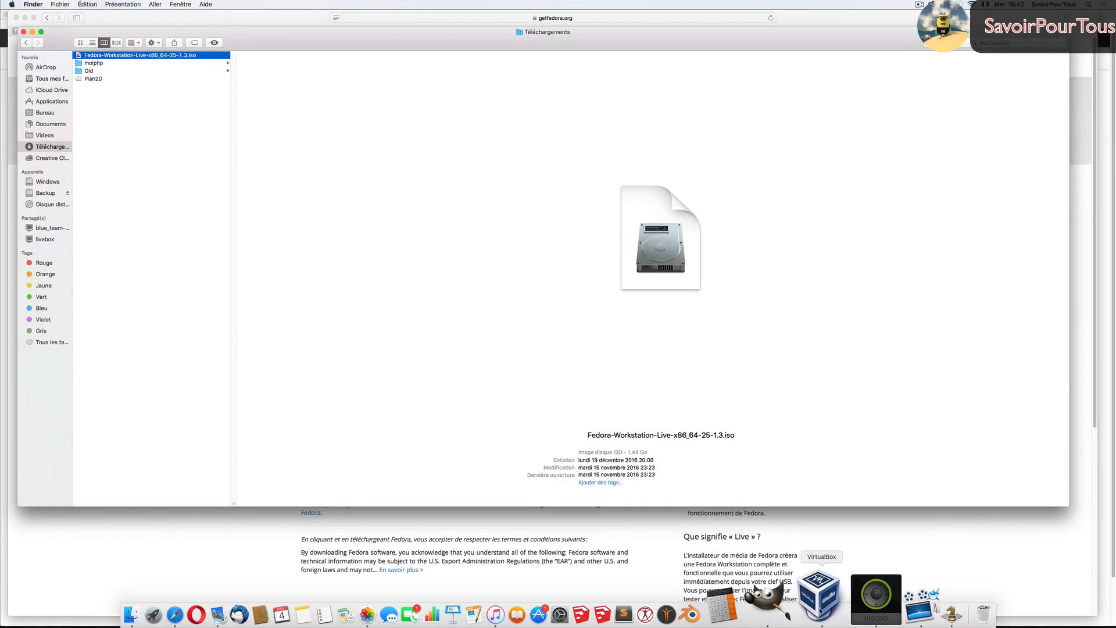
left_click(820, 610)
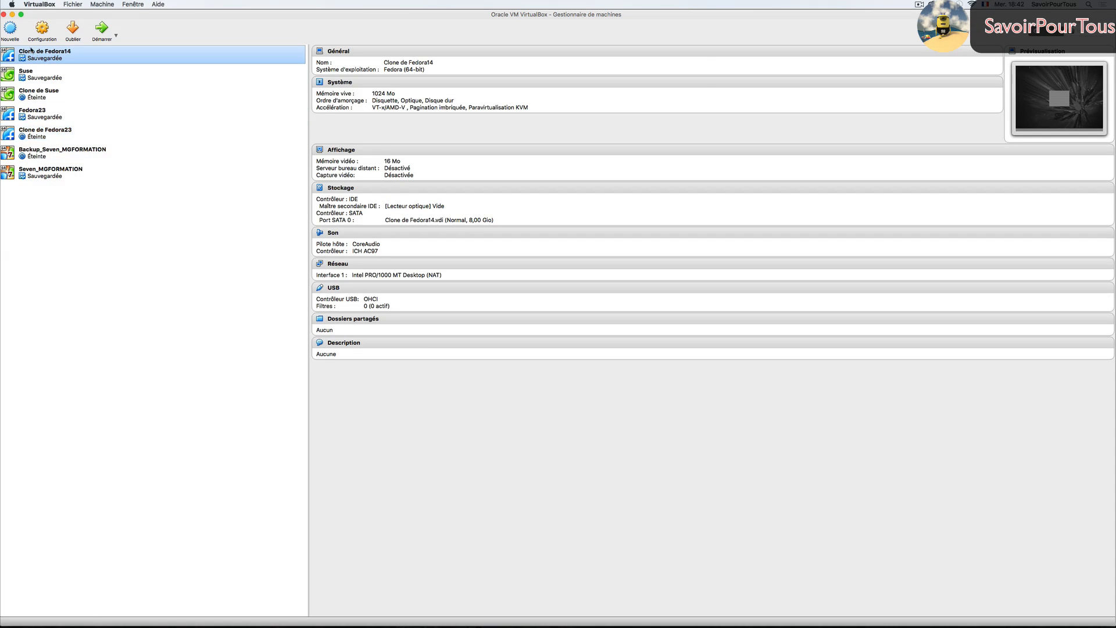
- Start a new Linux, Fedora (64-bit) machine named Fedora25 and advance to memory size
left_click(10, 28)
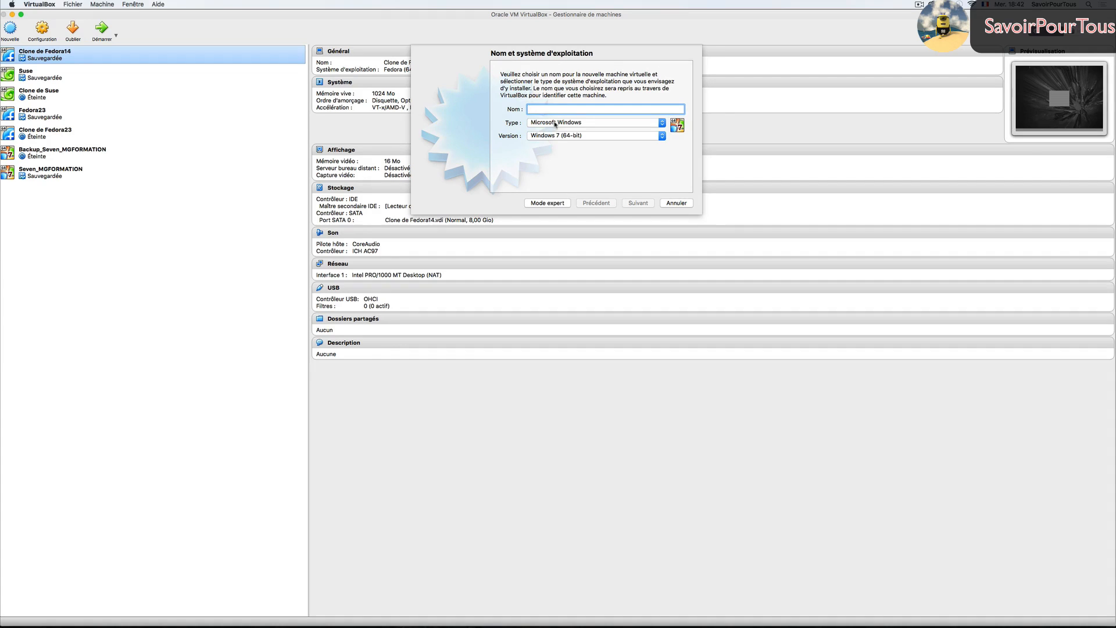
left_click(555, 122)
left_click(504, 114)
left_click(558, 135)
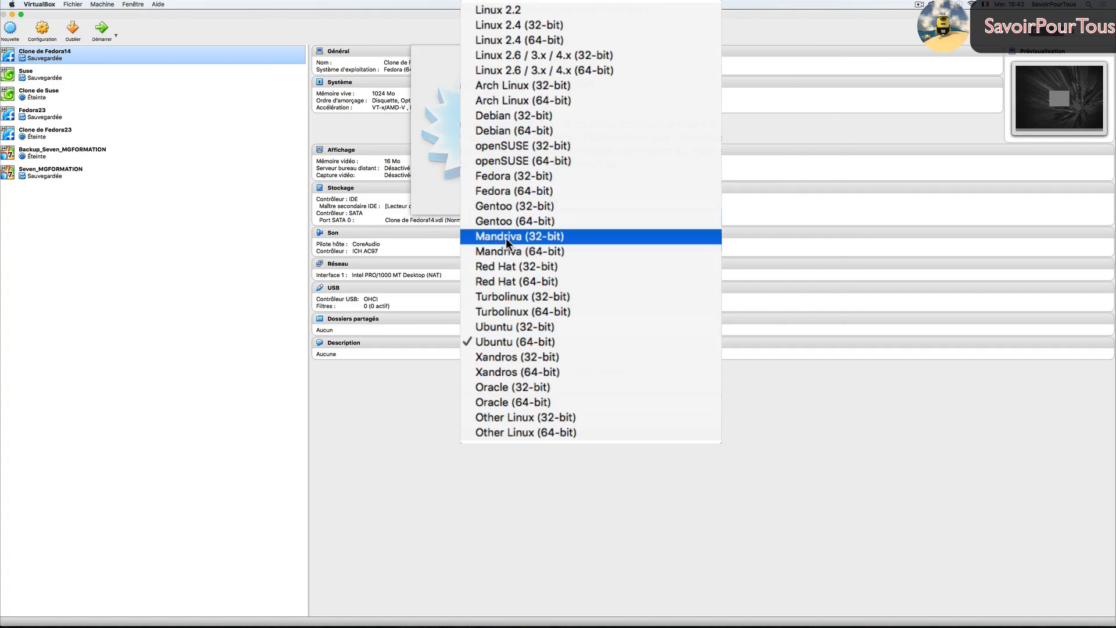
left_click(507, 189)
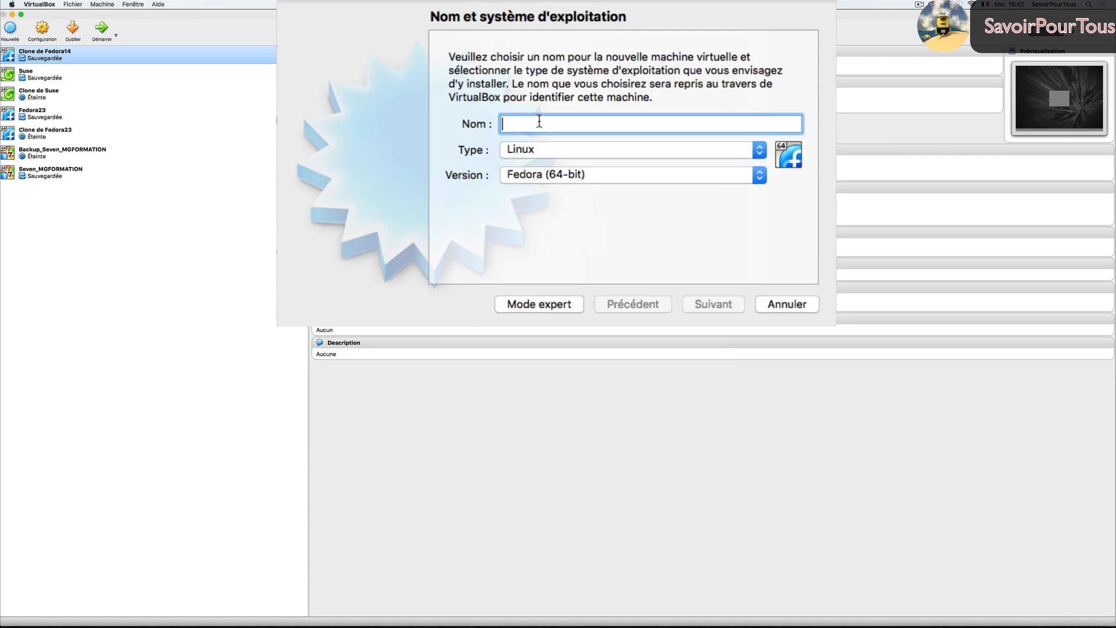
type("Fed")
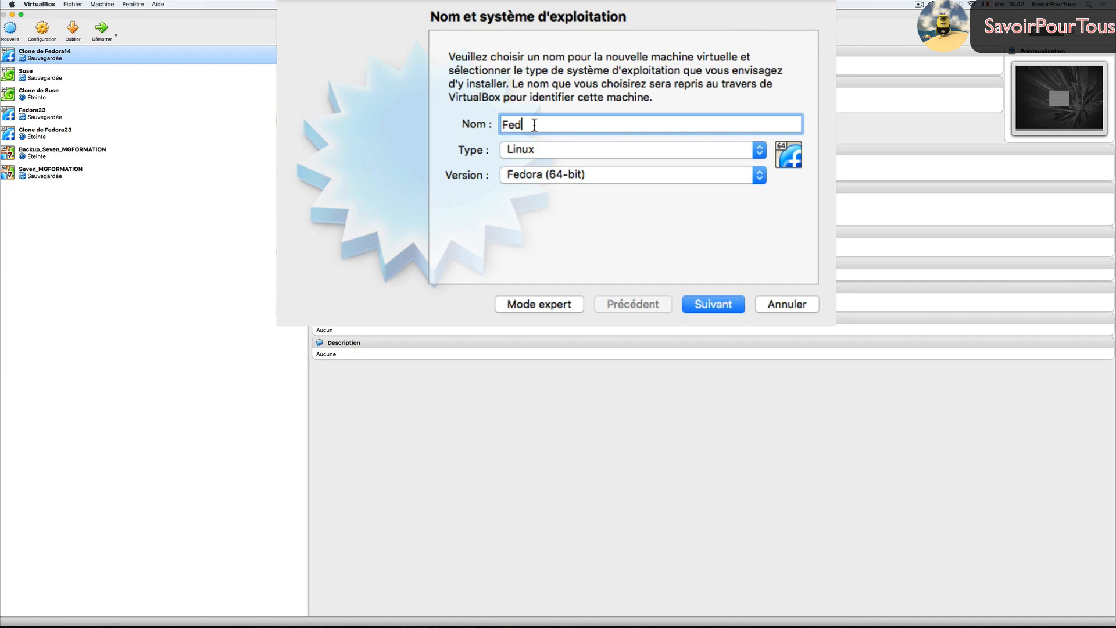
type("ora25")
left_click(713, 304)
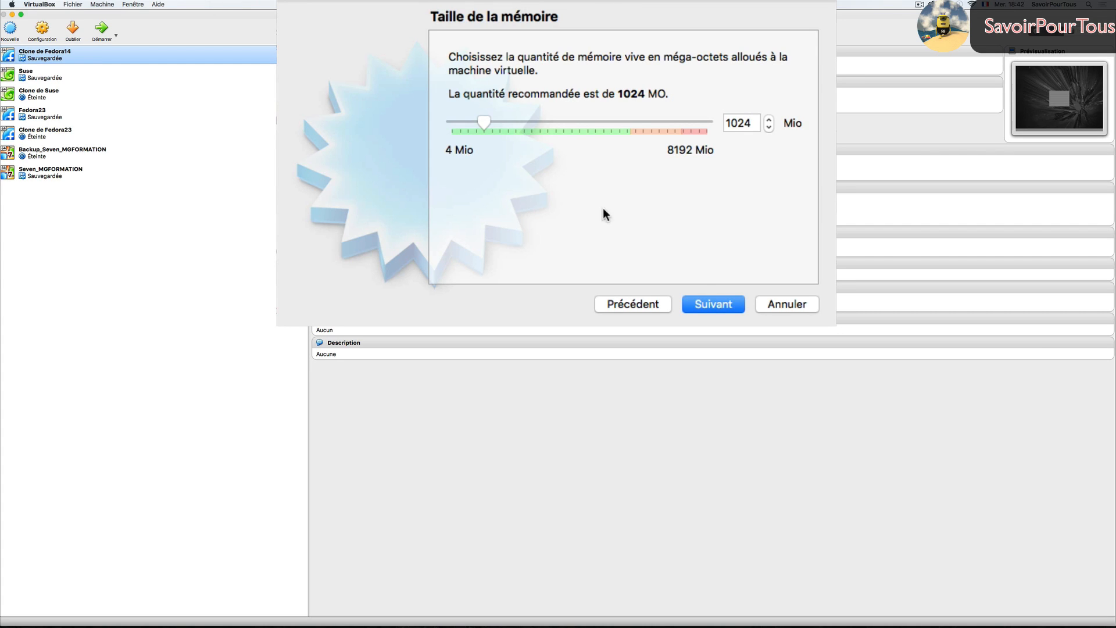
- Keep 1024 MiB RAM and give Fedora25 a new dynamically allocated 10 GB VDI disk
left_click(717, 304)
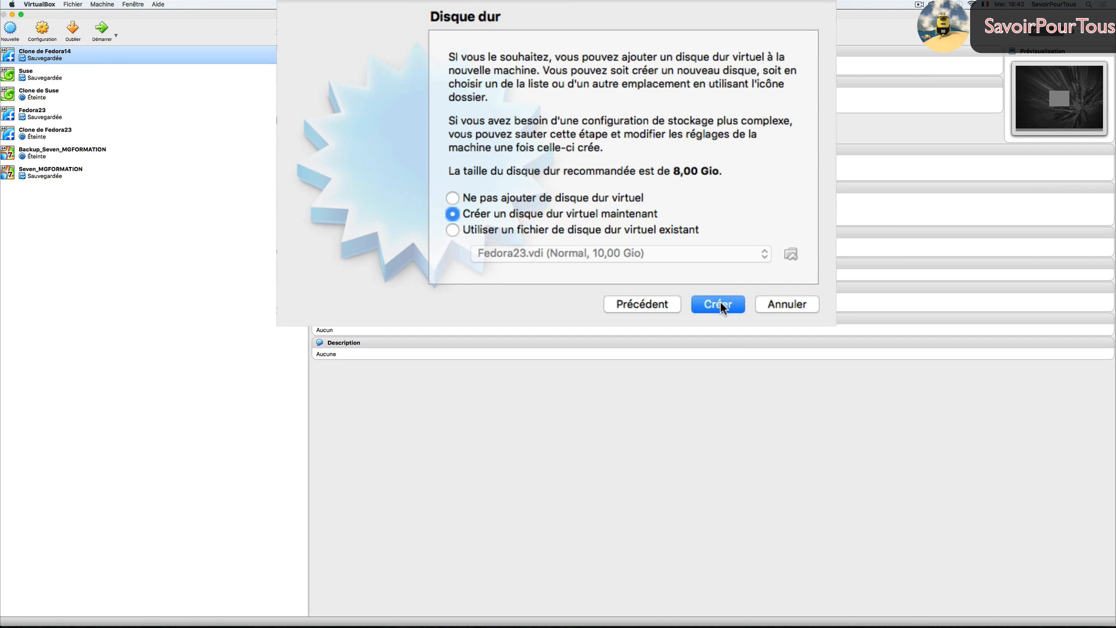
left_click(719, 305)
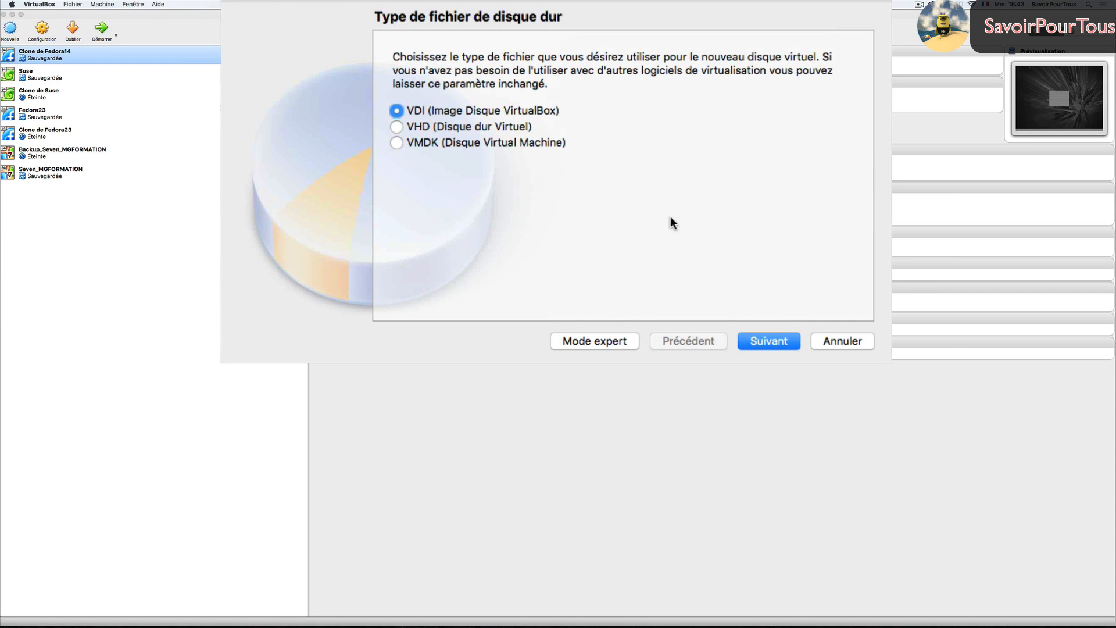
left_click(769, 342)
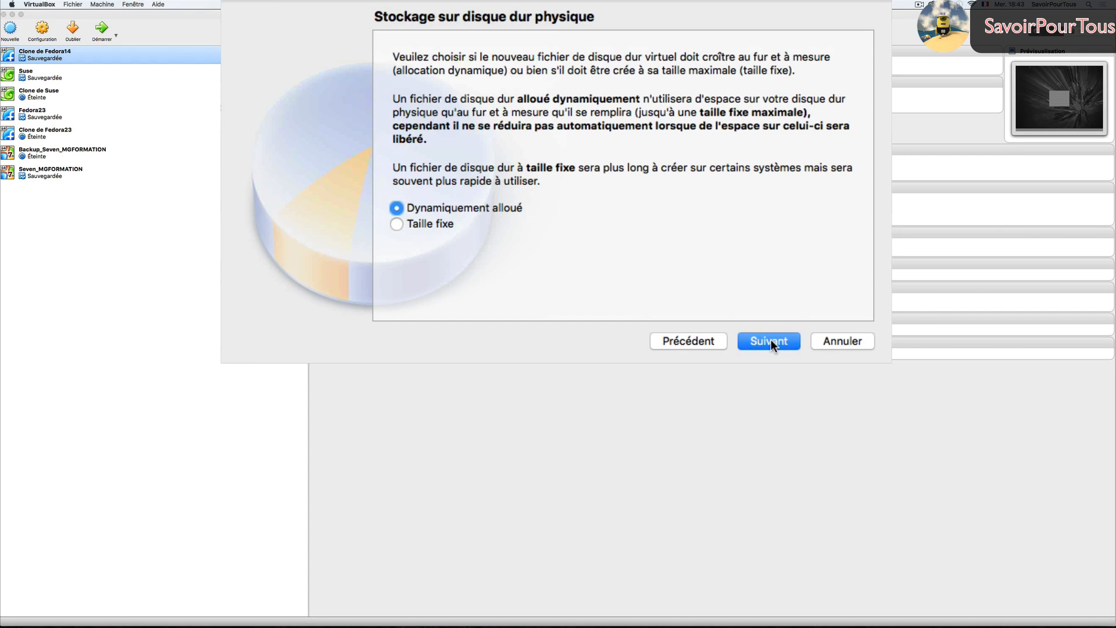
left_click(770, 340)
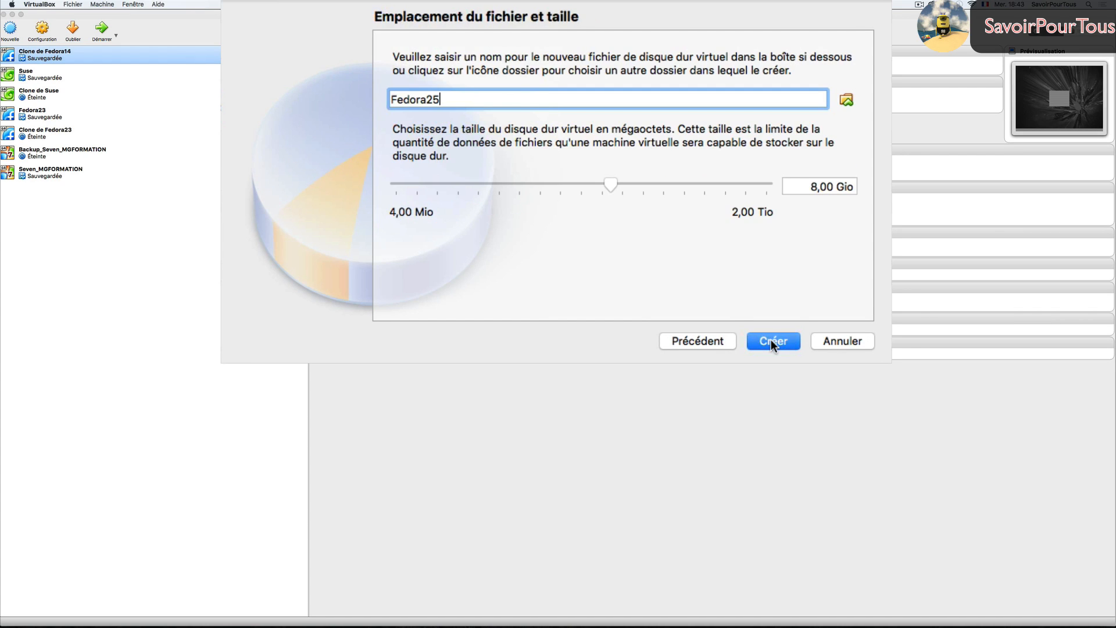
left_click(815, 185)
key("BackSpace")
type("1")
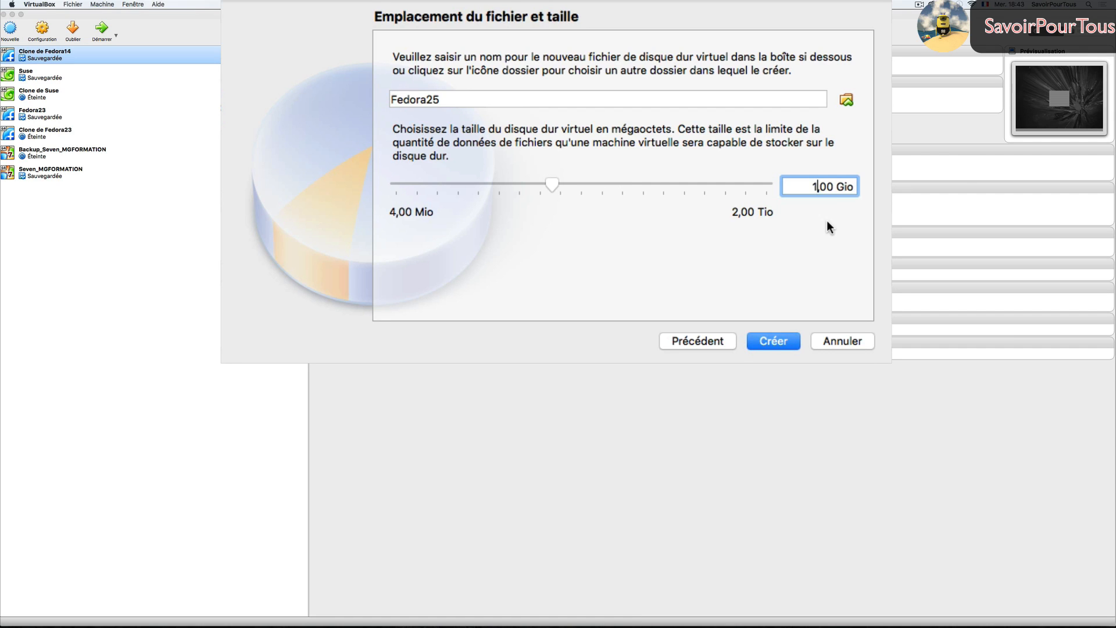
type("0")
left_click(774, 341)
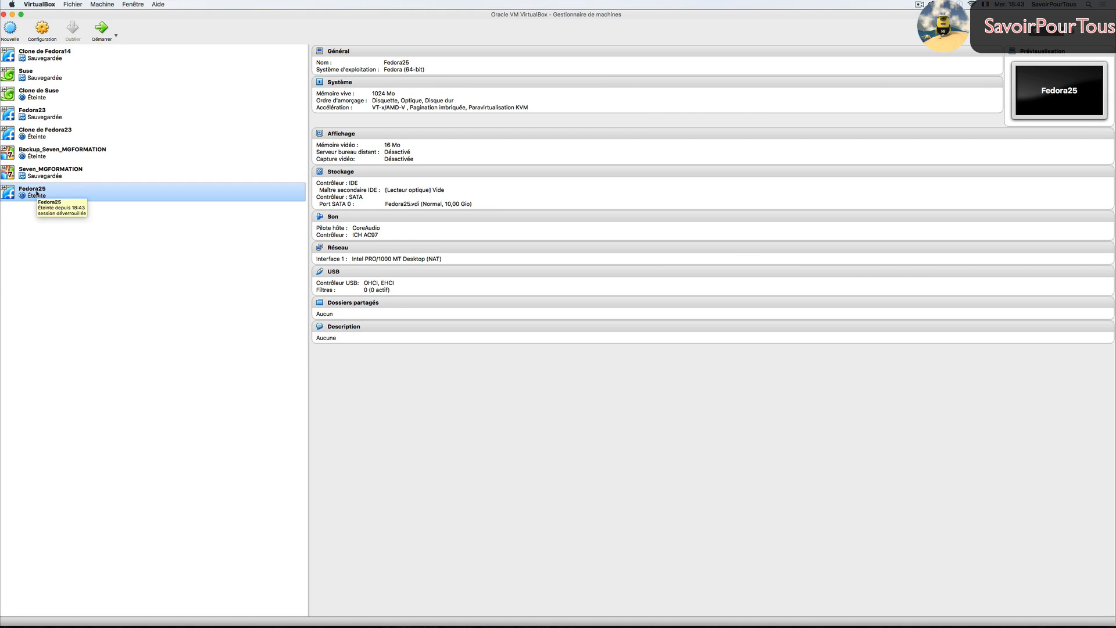
- Start Fedora25 using Fedora-Workstation-Live-x86_64-25-1.3.iso as the startup disk
left_click(100, 31)
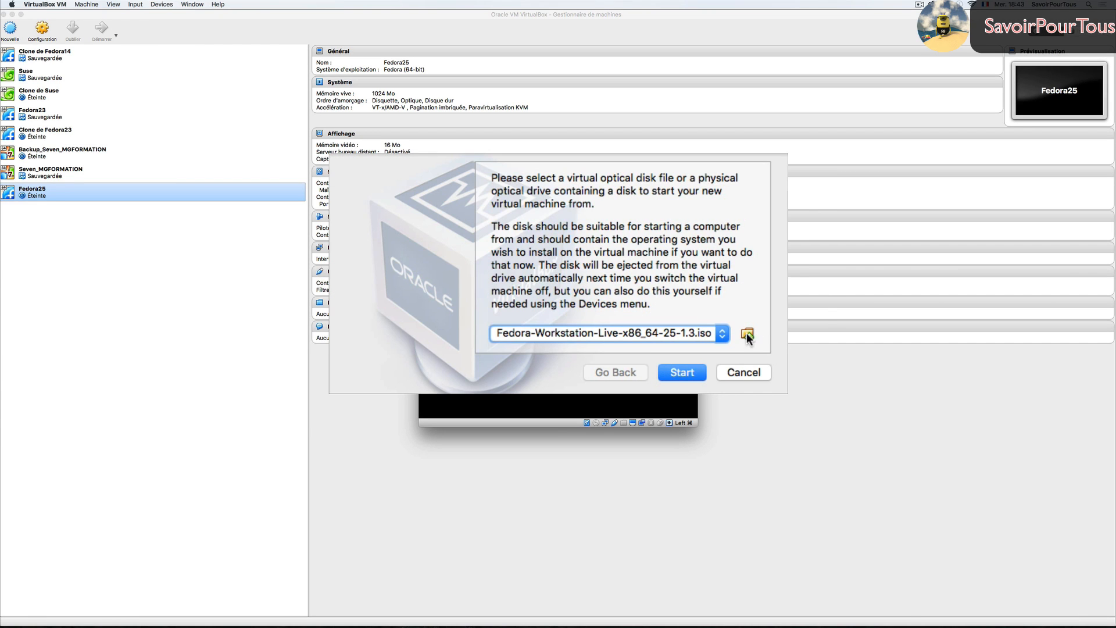
left_click(747, 334)
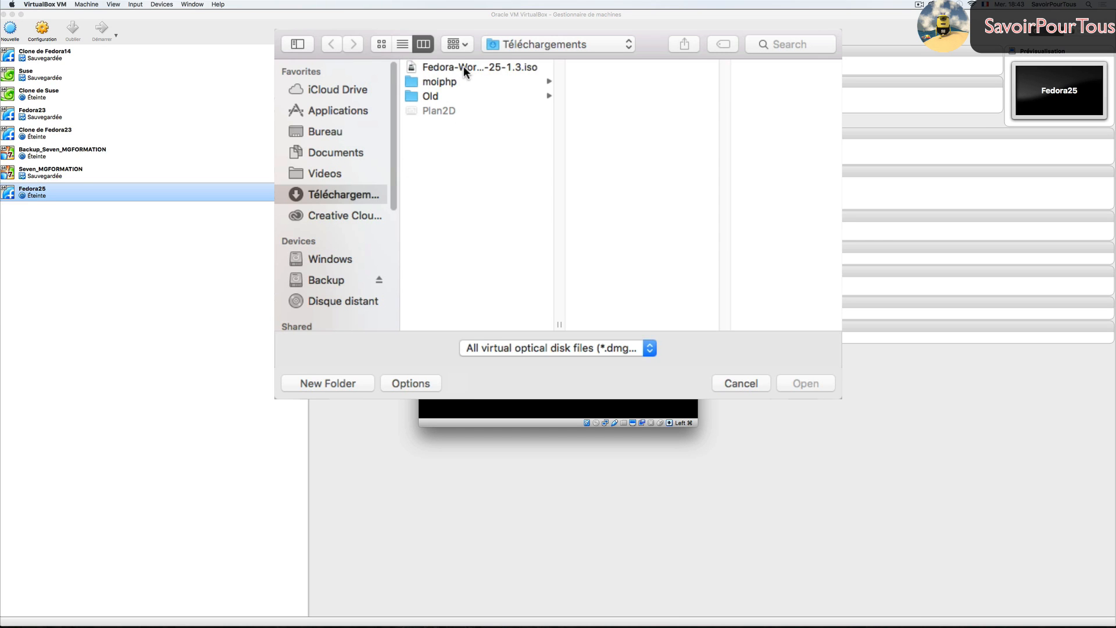
left_click(463, 66)
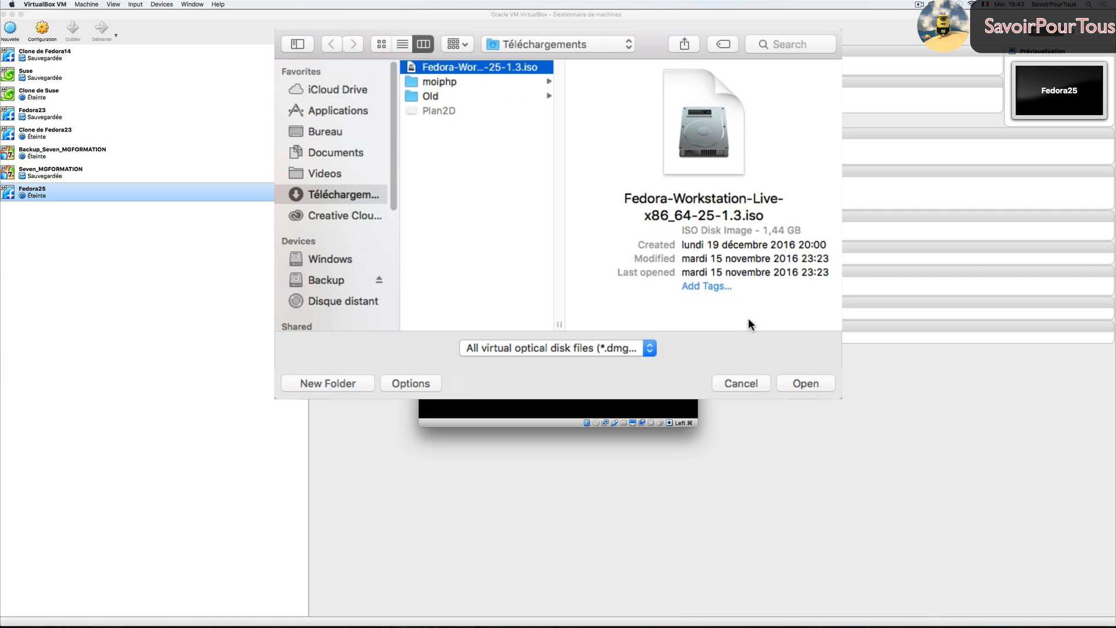
left_click(804, 383)
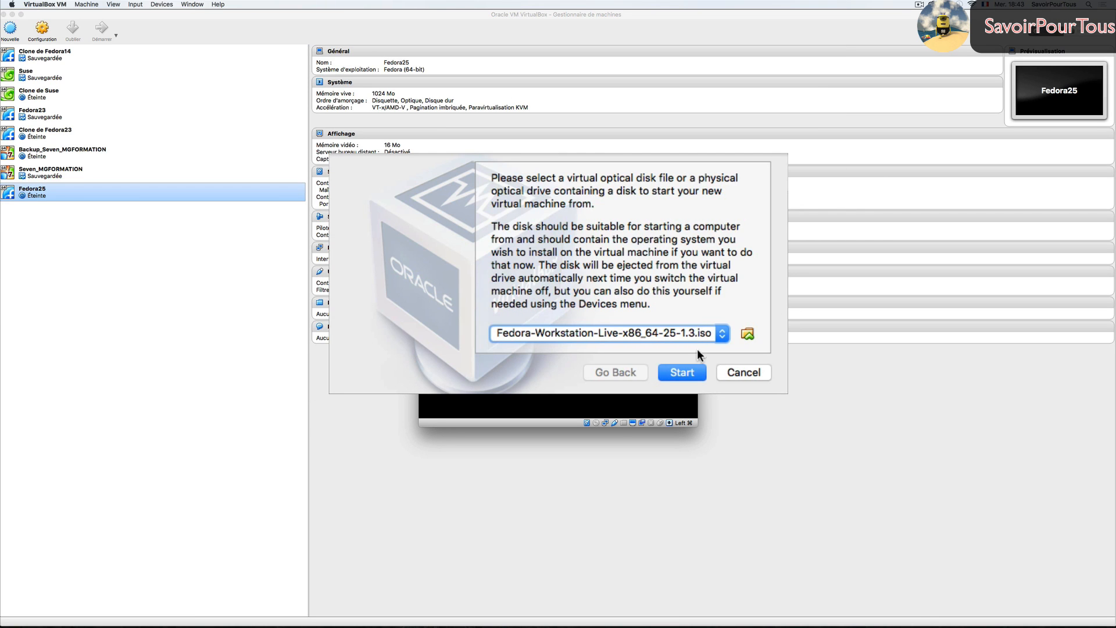
left_click(686, 373)
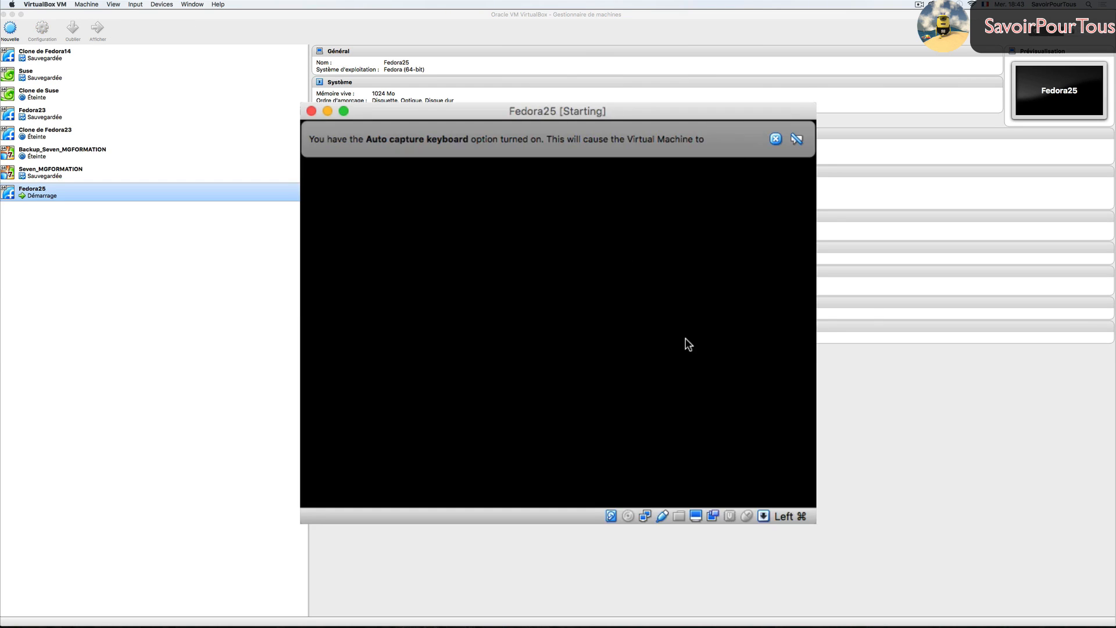
- Keep the VM in windowed mode, moved to the top-left and enlarged
left_click(777, 140)
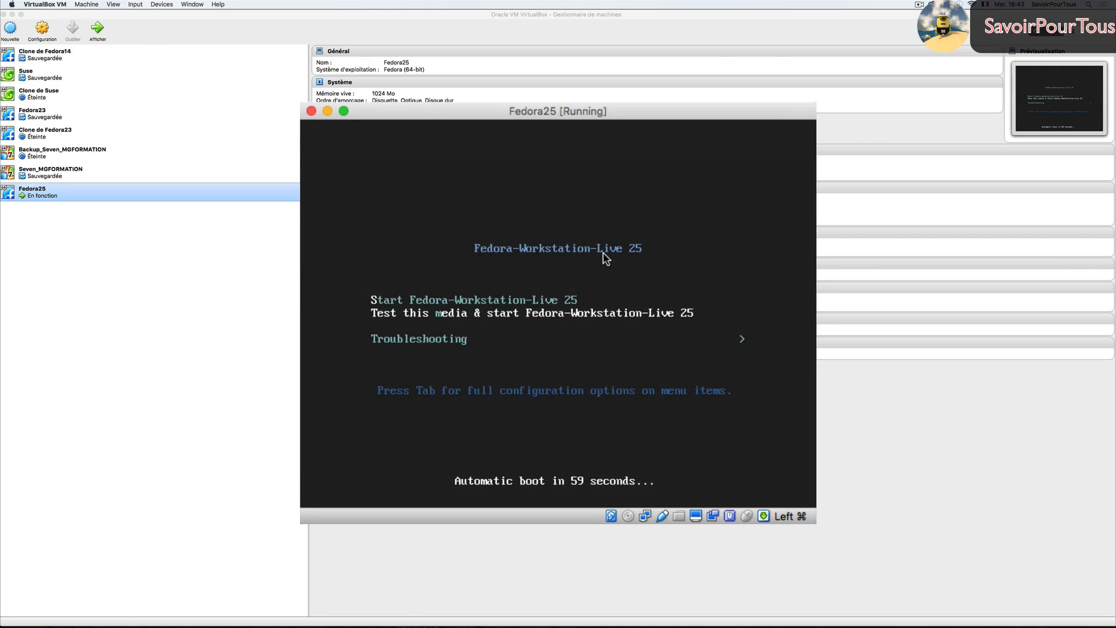
key("Down")
key("Up")
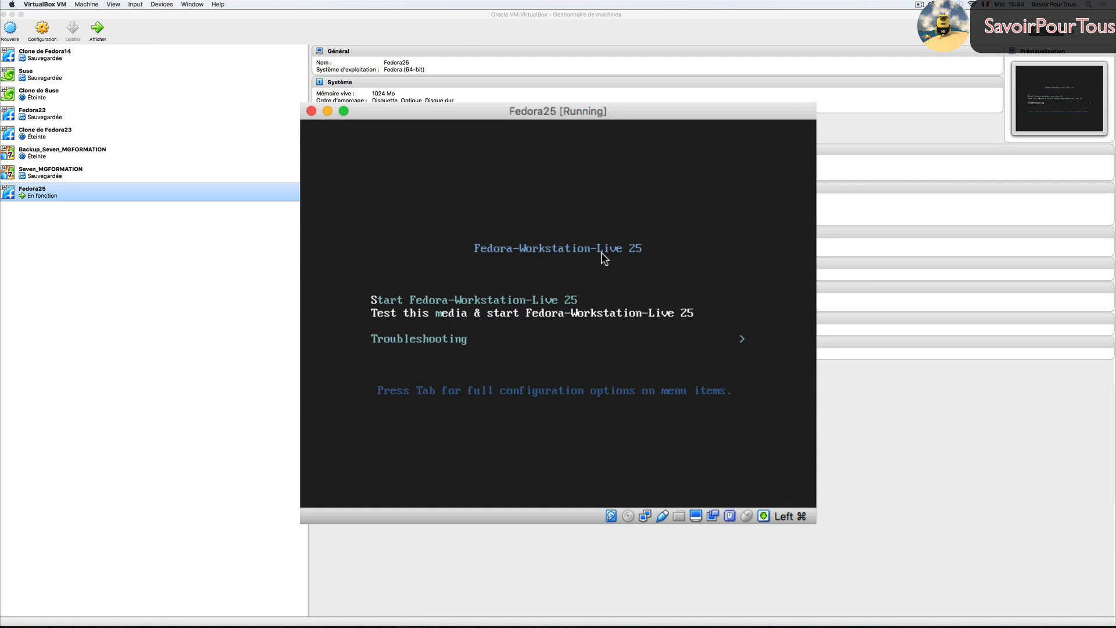
left_click(344, 110)
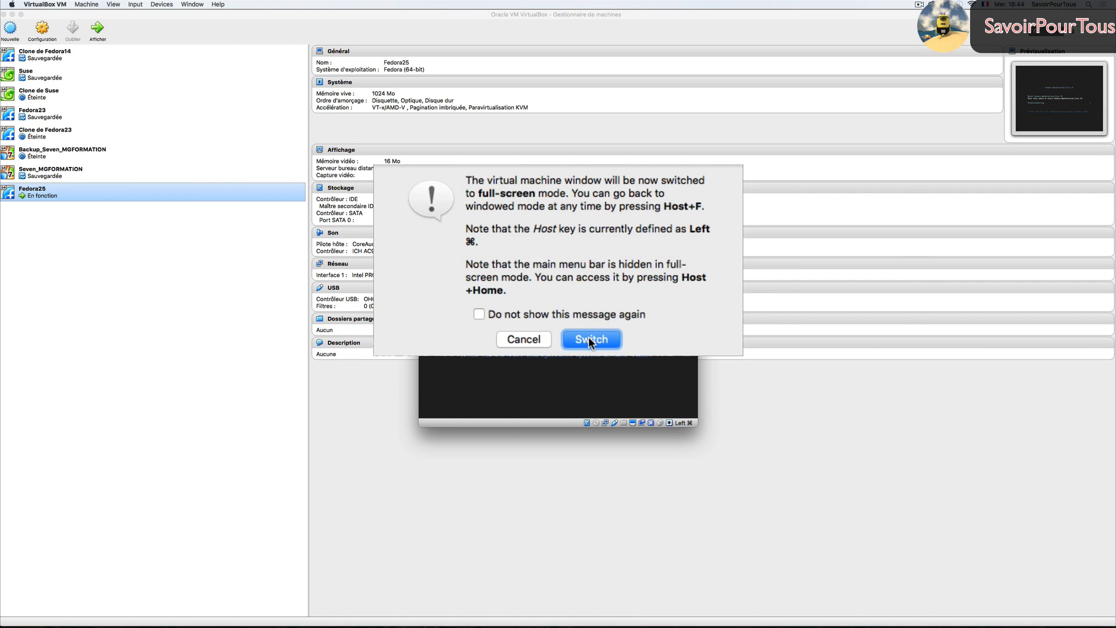
left_click(528, 338)
left_click_drag(386, 112, 208, 10)
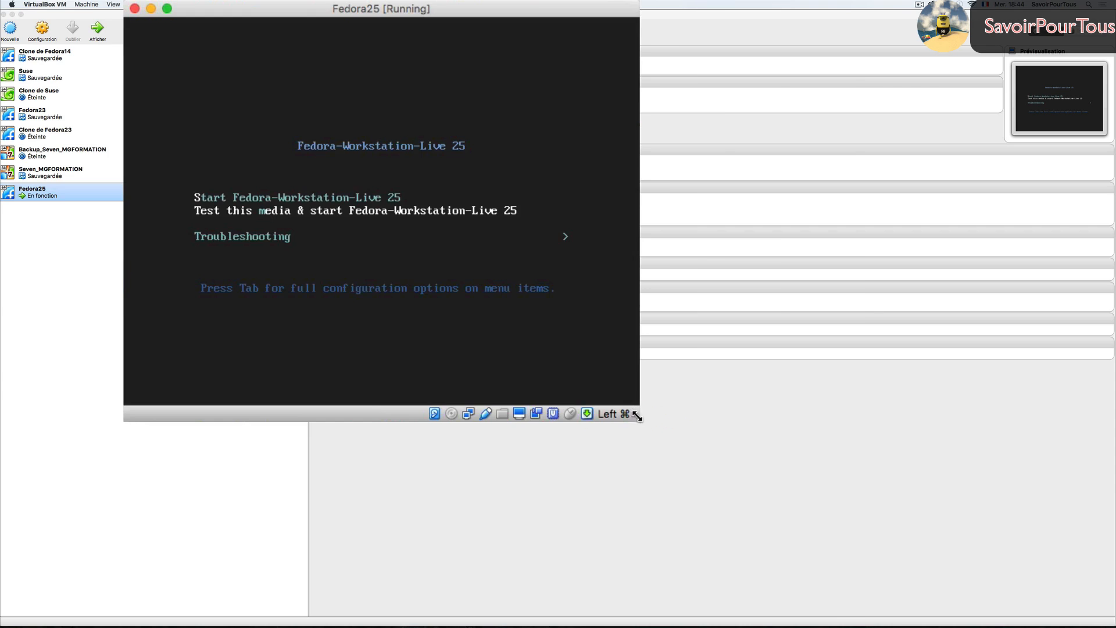
left_click_drag(638, 417, 1105, 625)
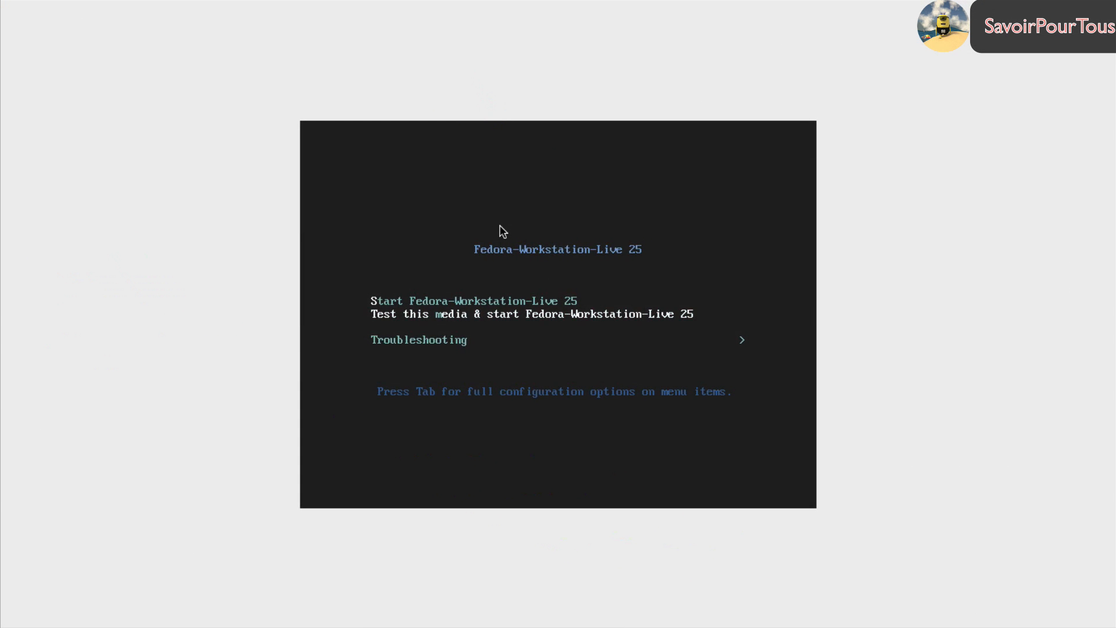
- Boot Start Fedora-Workstation-Live 25 and dismiss the mouse pointer integration notice
key("Up")
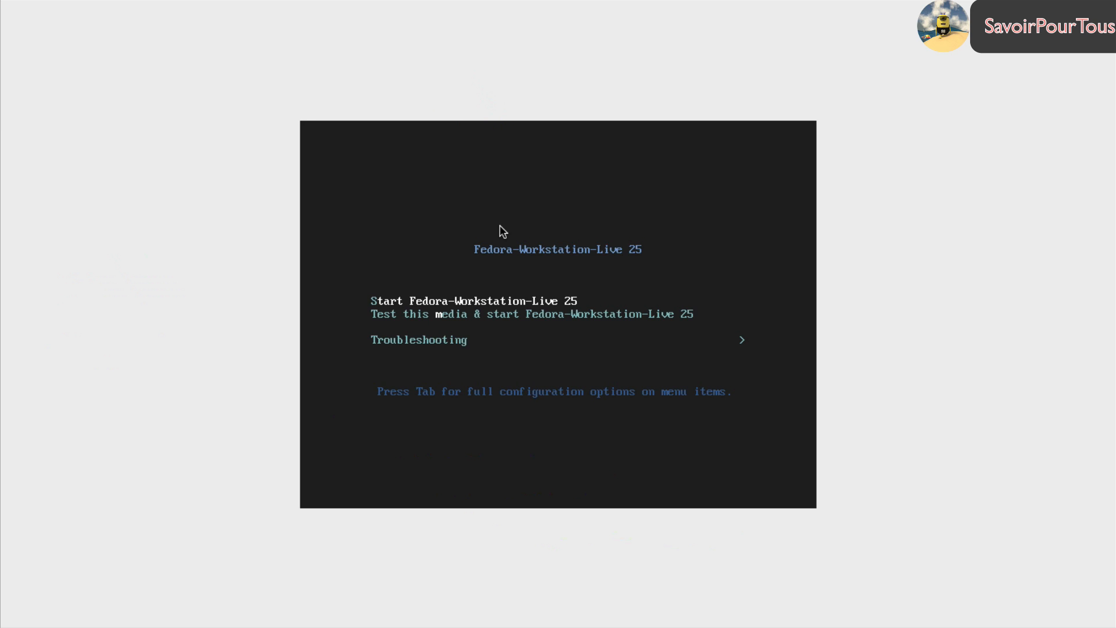
key("Return")
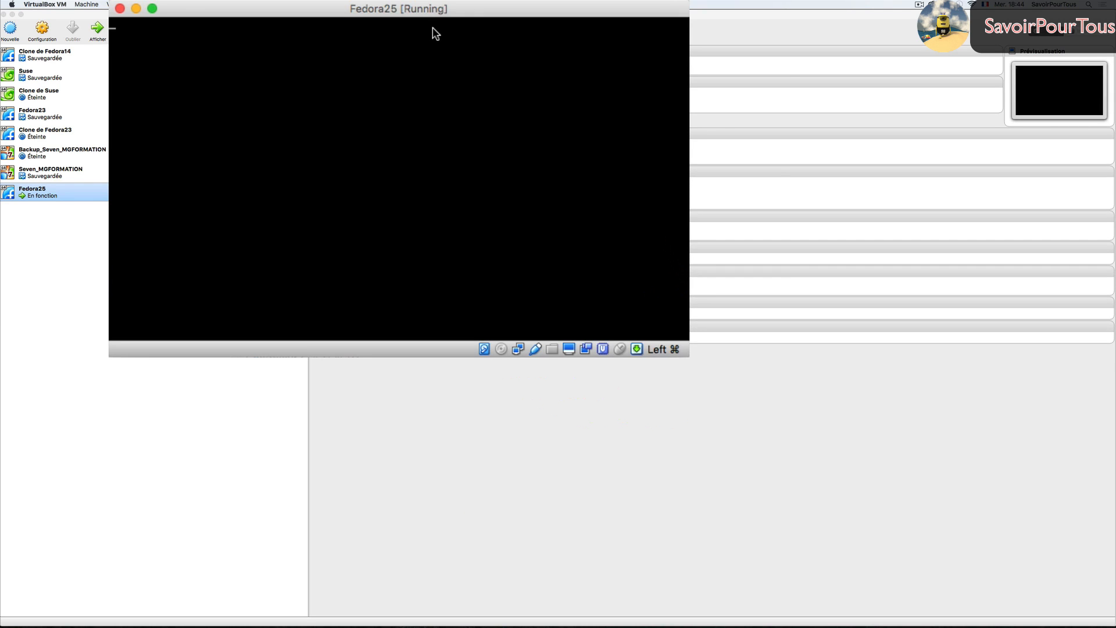
left_click_drag(424, 10, 467, 10)
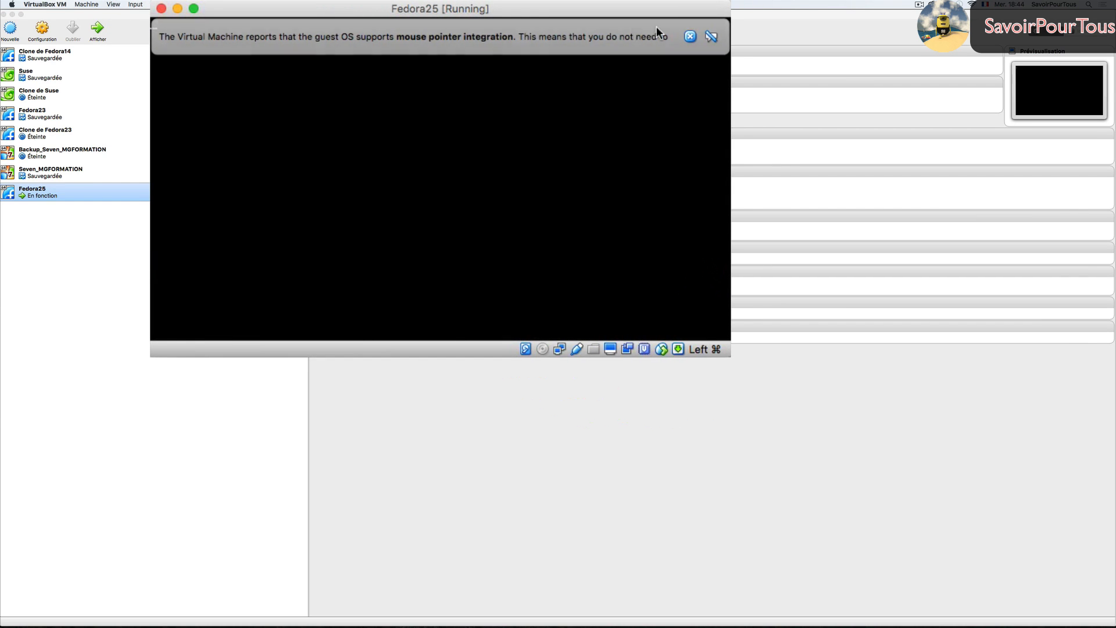
left_click(689, 36)
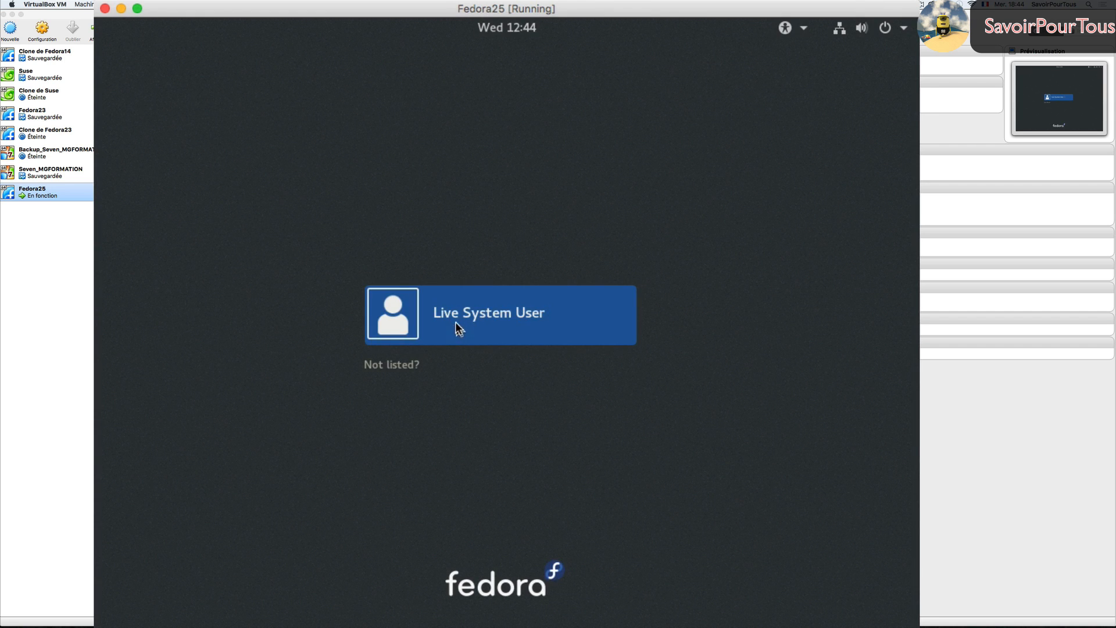
- Log in as Live System User, choose Install to Hard Drive, and continue in Français (France)
left_click(511, 320)
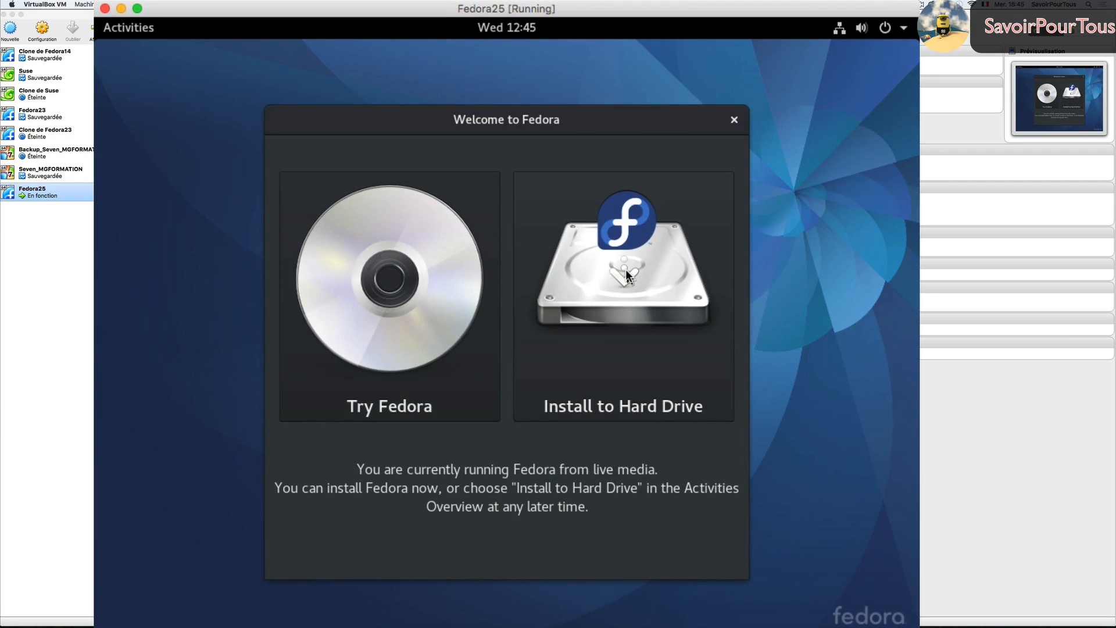
left_click(633, 267)
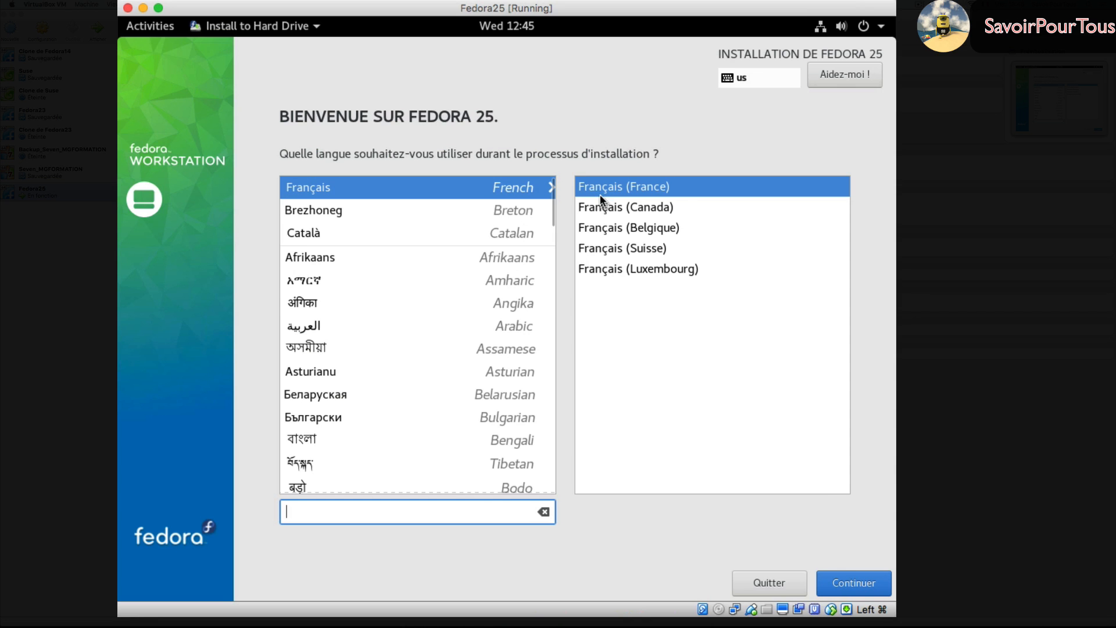
left_click(861, 587)
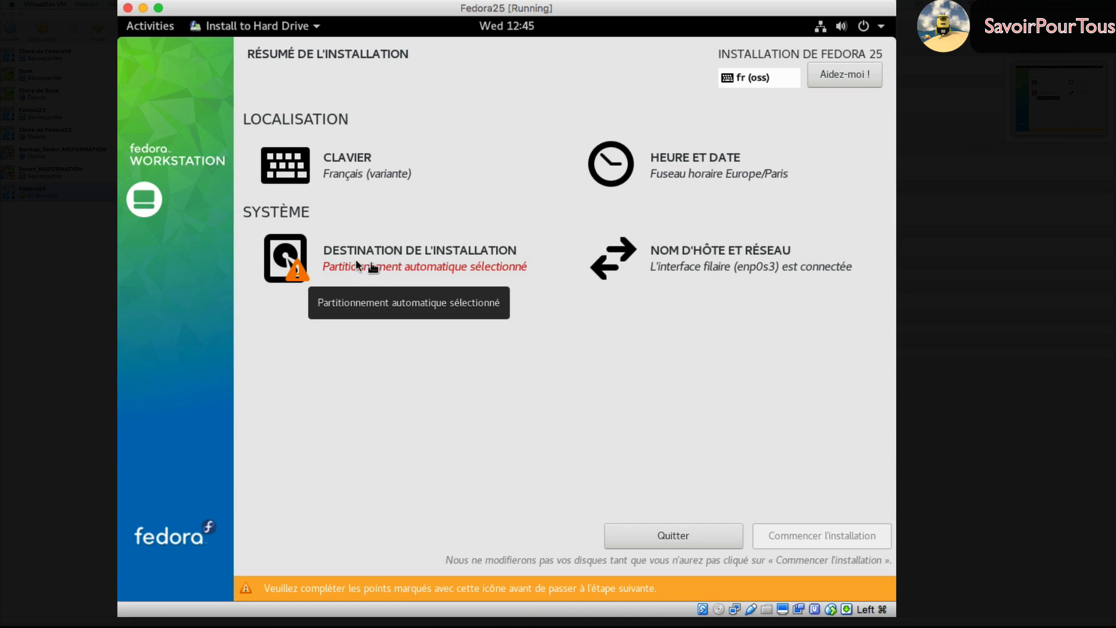
- Replace the installation's hostname with pclinux and confirm it
left_click(685, 256)
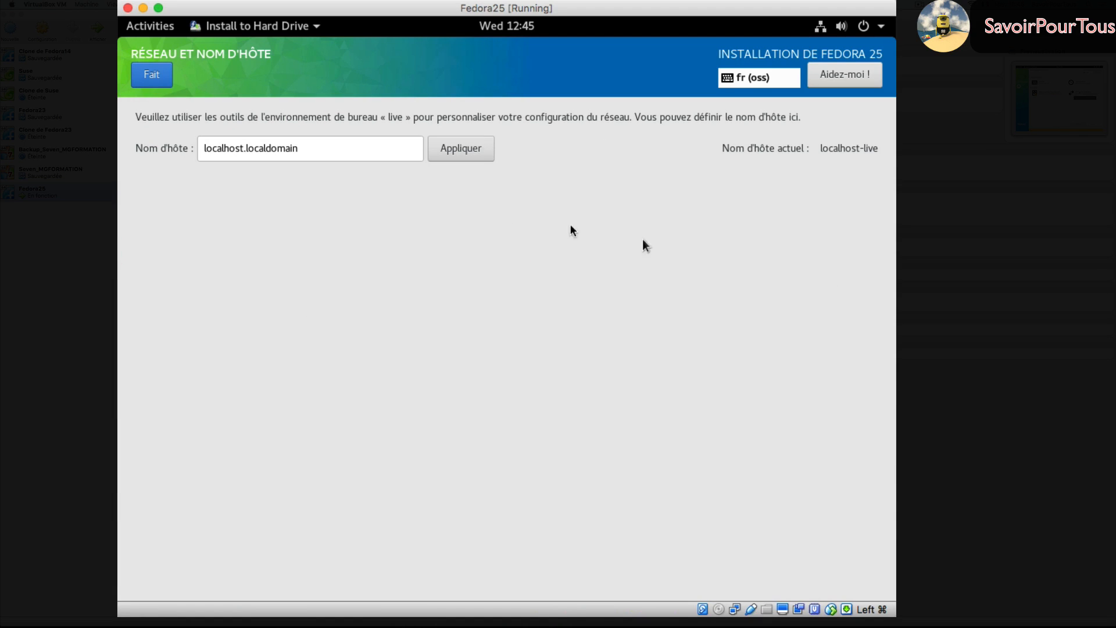
mouse_move(324, 149)
left_mouse_down()
mouse_move(180, 144)
mouse_move(328, 146)
left_mouse_up()
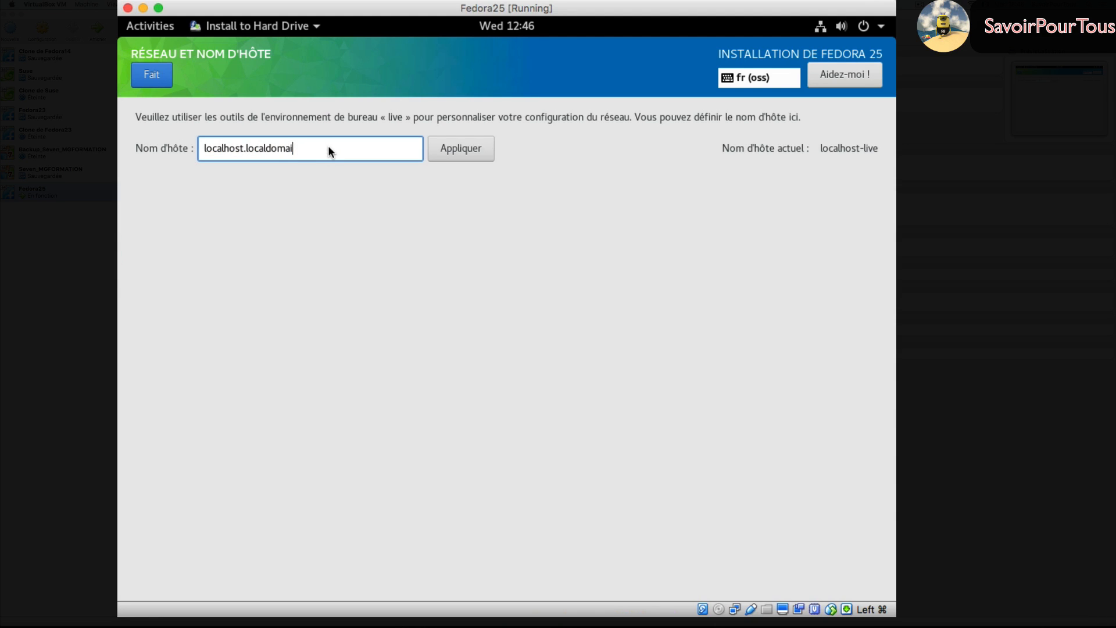
key("BackSpace")
key("BackSpace")
key("BackSpace")
key("BackSpace")
key("BackSpace")
key("BackSpace")
key("BackSpace")
key("BackSpace")
key("BackSpace")
key("BackSpace")
key("BackSpace")
key("BackSpace")
key("BackSpace")
key("BackSpace")
key("BackSpace")
key("BackSpace")
key("BackSpace")
key("BackSpace")
key("BackSpace")
key("BackSpace")
type("pclinux")
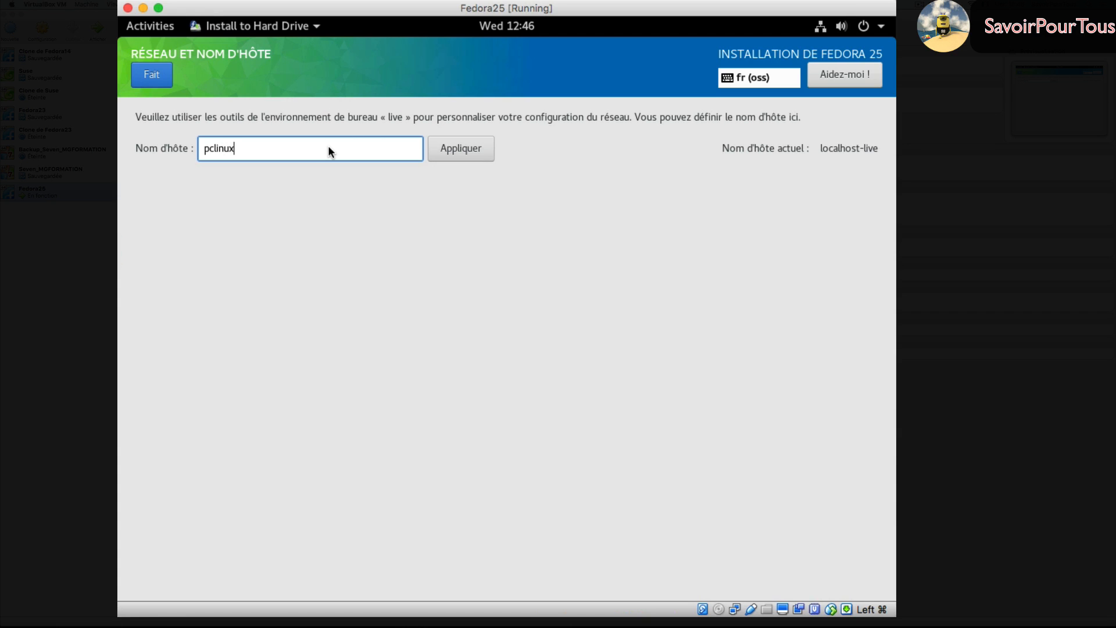
left_click(153, 76)
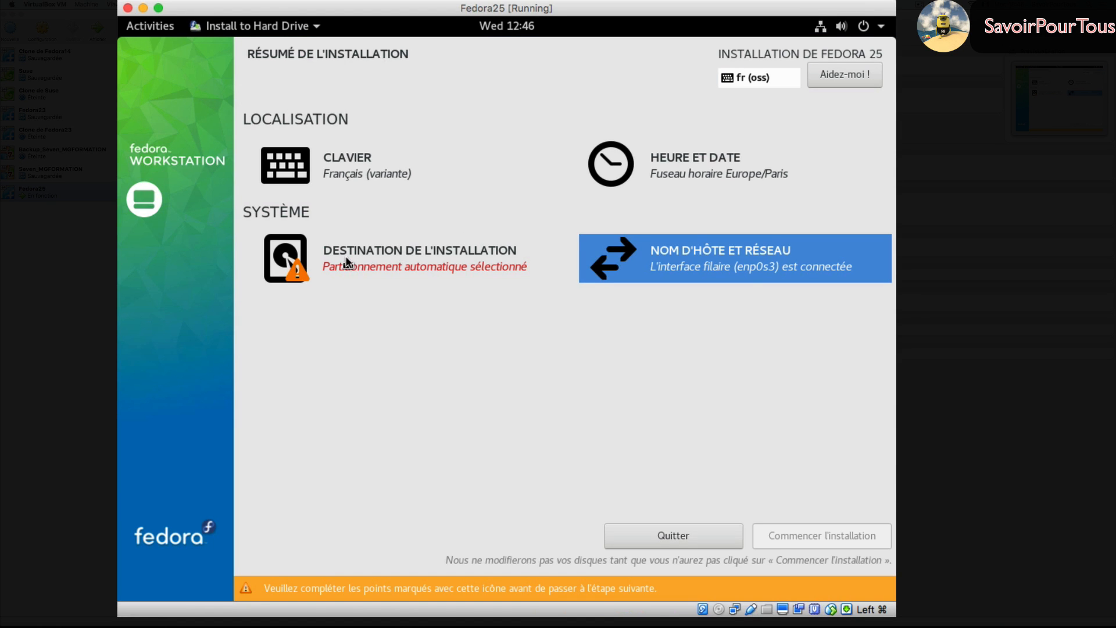
left_click(347, 263)
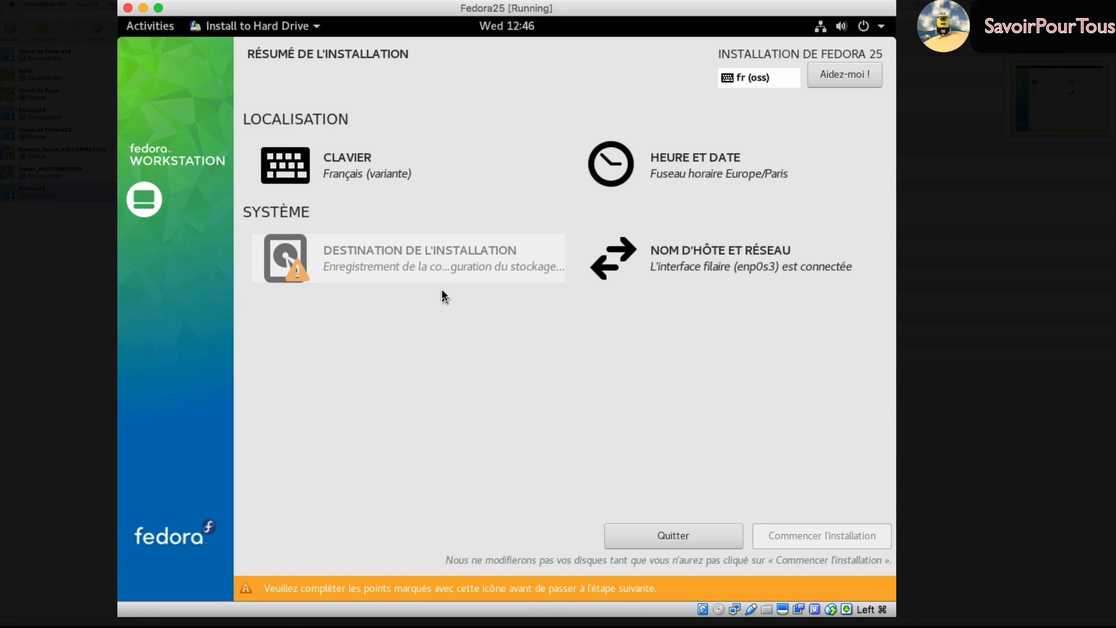
- Select the 10 GiB ATA VBOX HARDDISK and switch to manual partitioning configuration
left_click(296, 252)
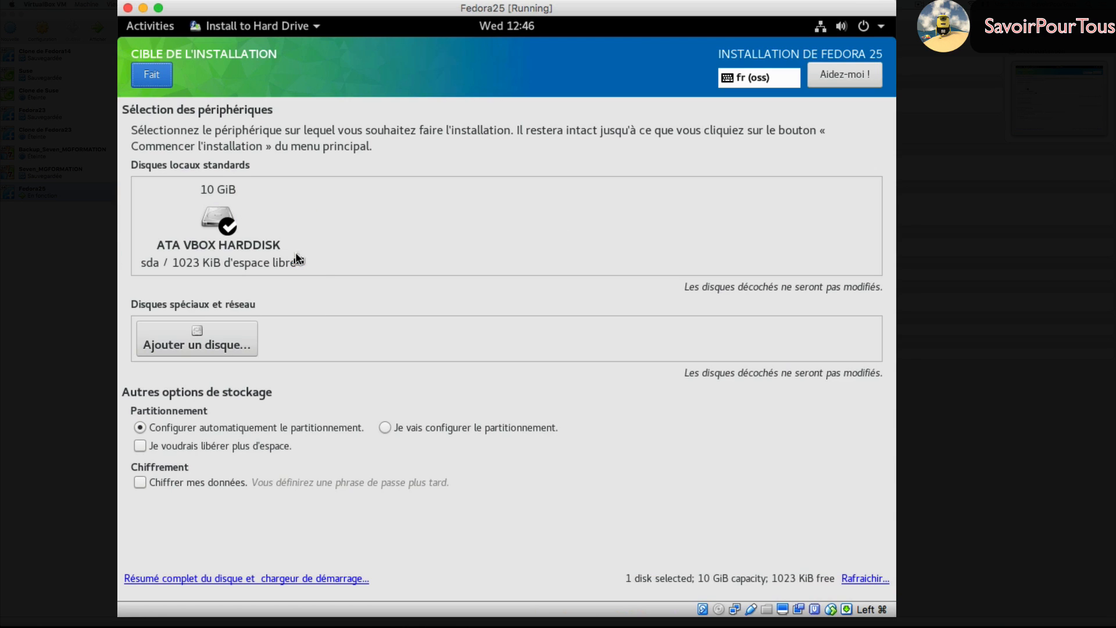
left_click(228, 224)
left_click(229, 222)
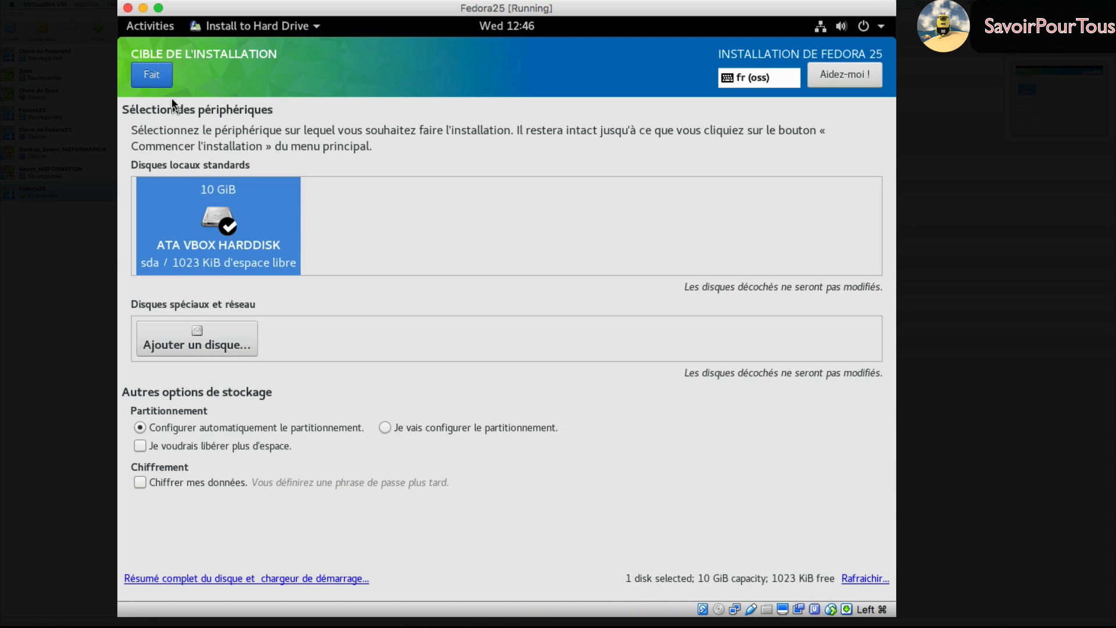
left_click(153, 75)
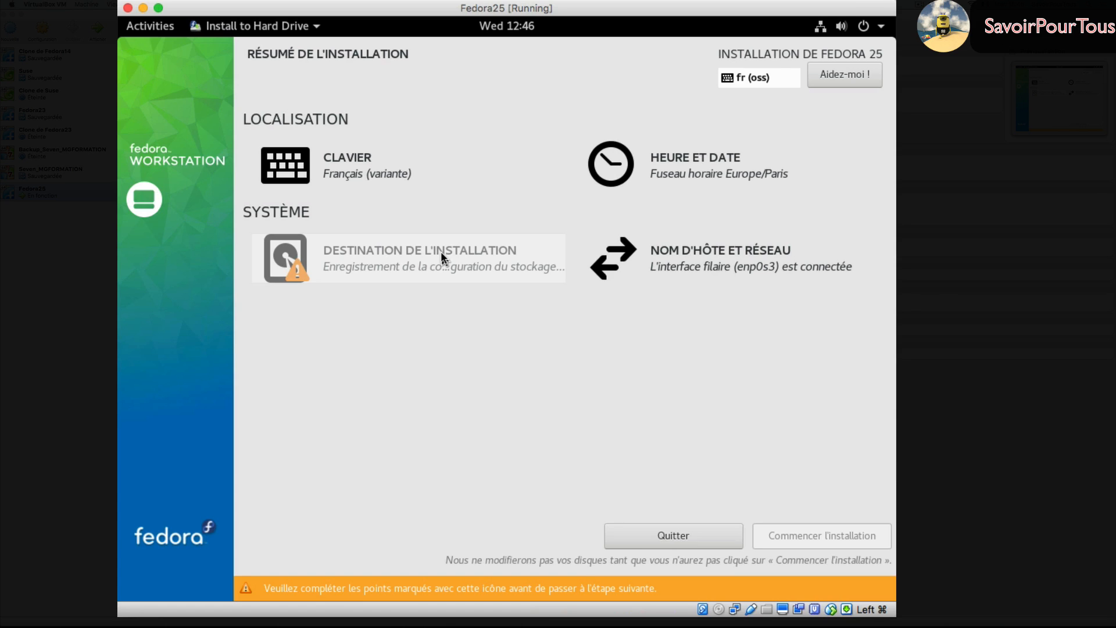
left_click(334, 262)
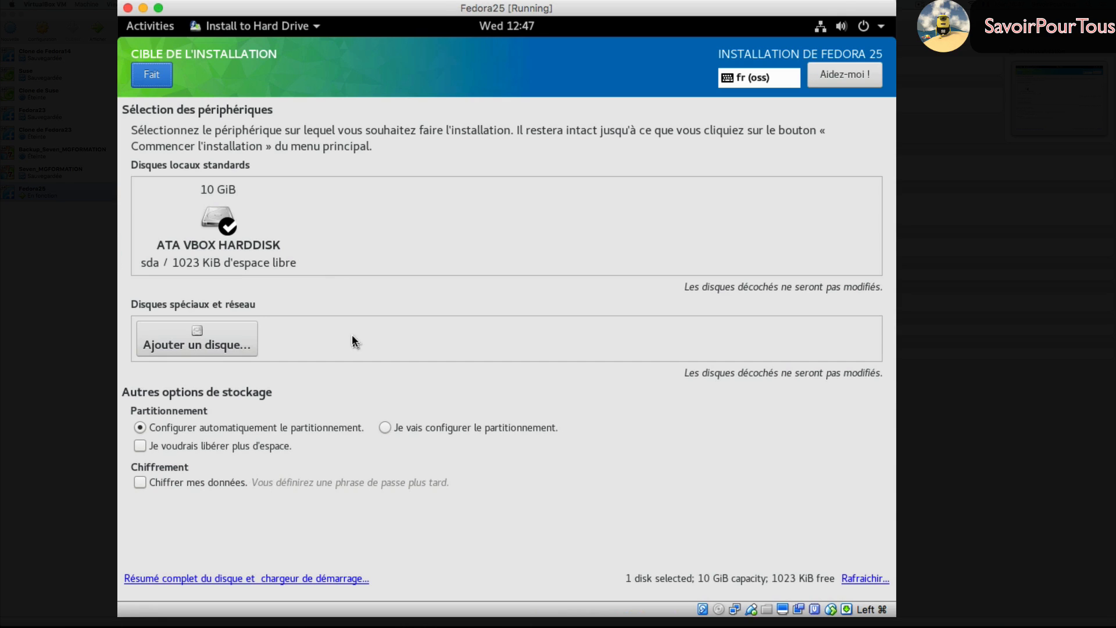
left_click(386, 427)
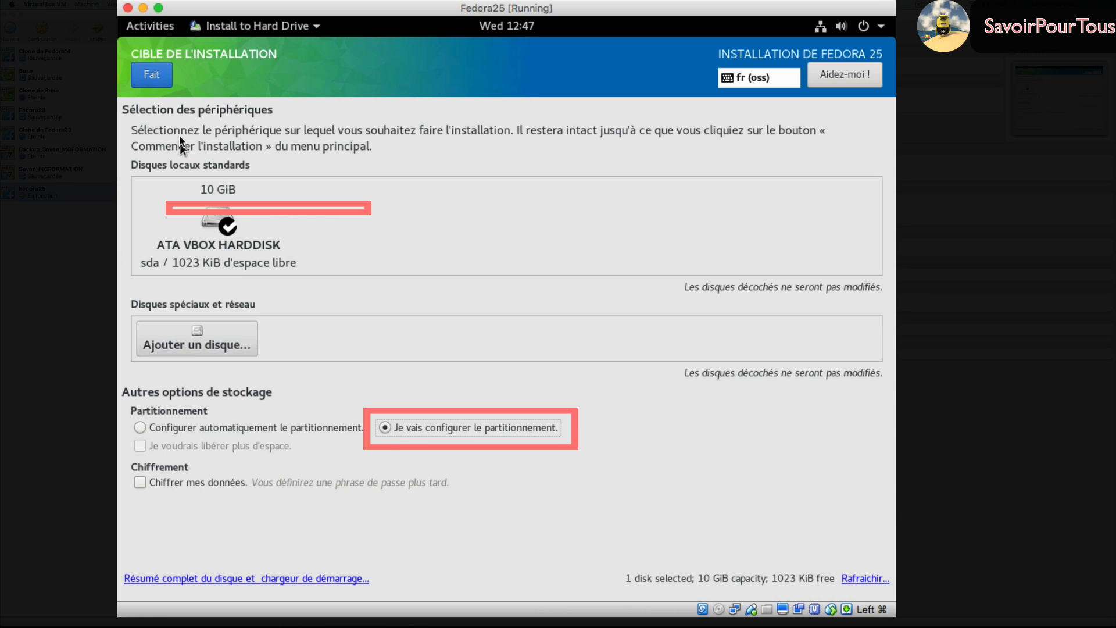
left_click(154, 78)
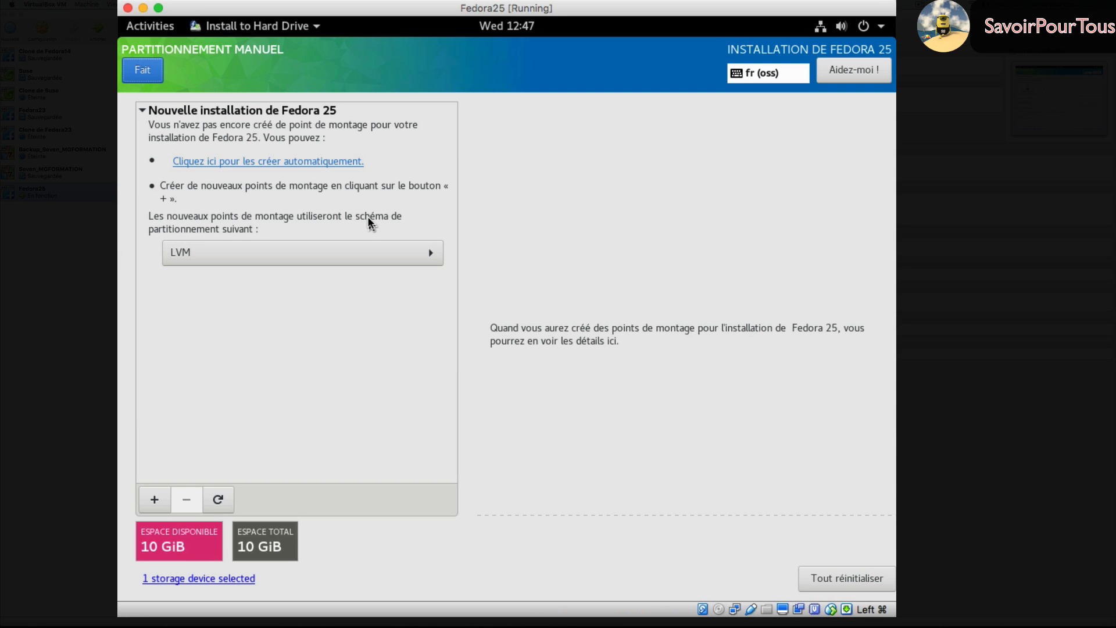
- Generate the mount points automatically and accept the partitioning changes
left_click(236, 163)
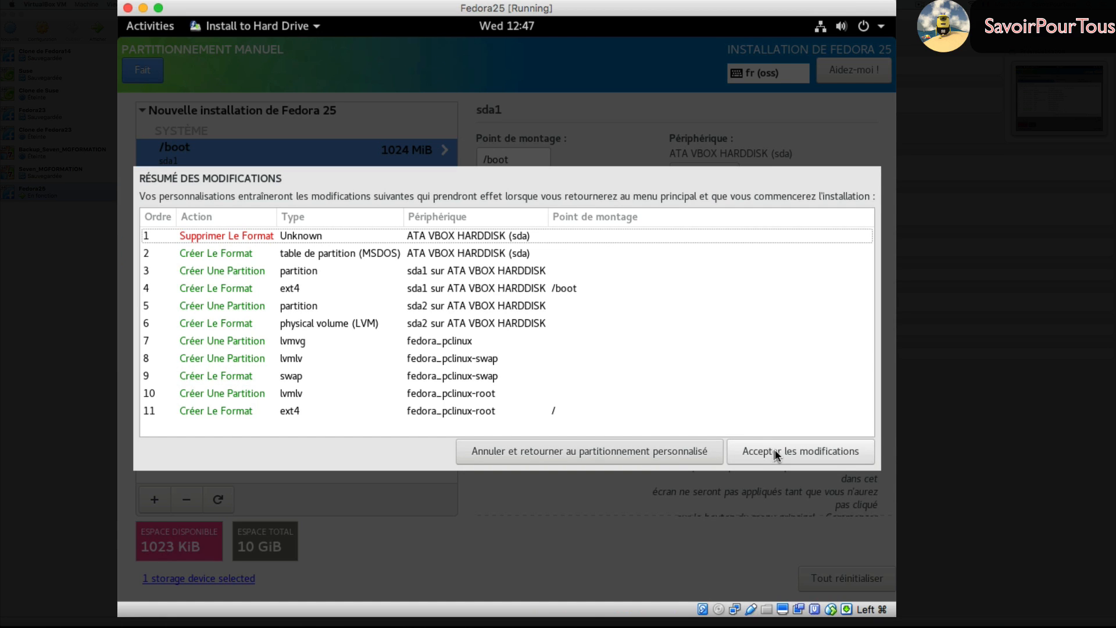
left_click(791, 455)
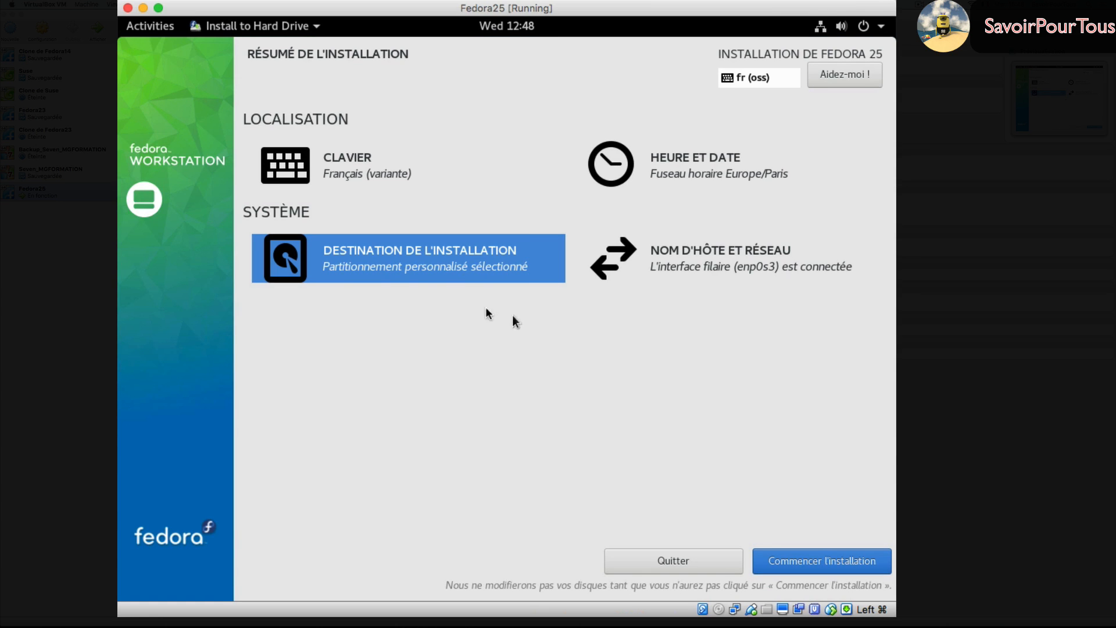
- Begin the installation, then enter and confirm the root password, accepting the weak-password warning
left_click(822, 563)
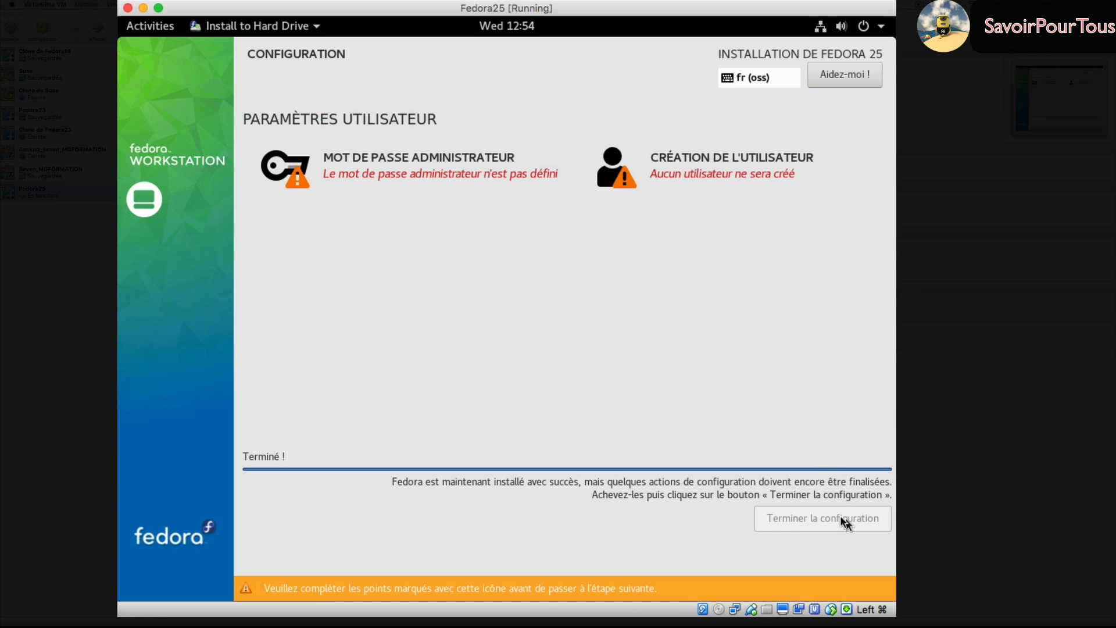
left_click(414, 171)
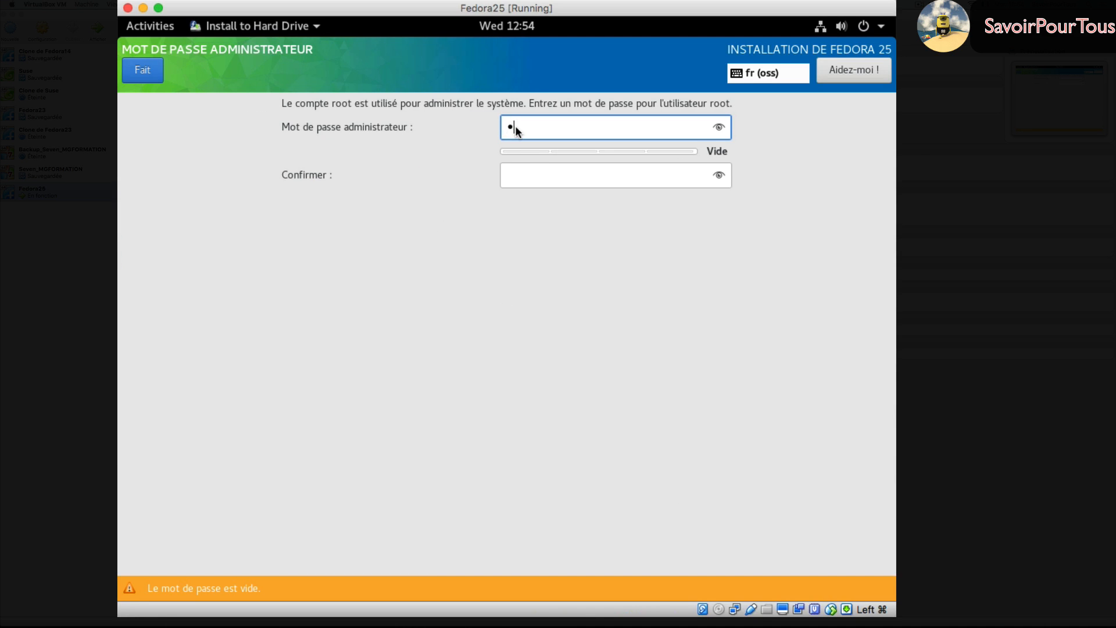
type("12345")
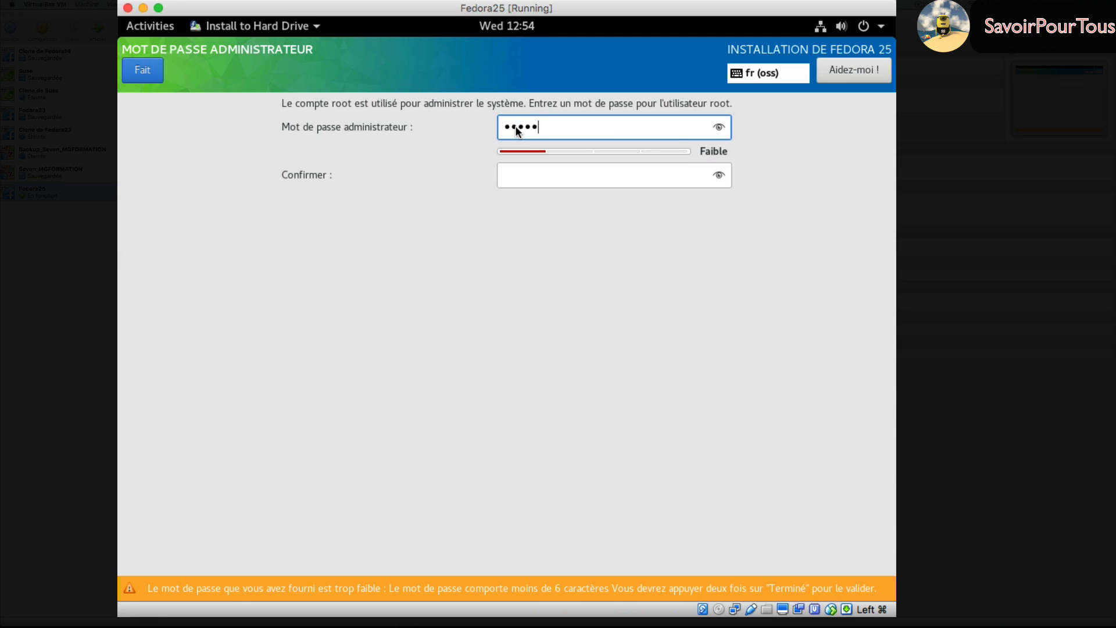
key("Tab")
type("12345")
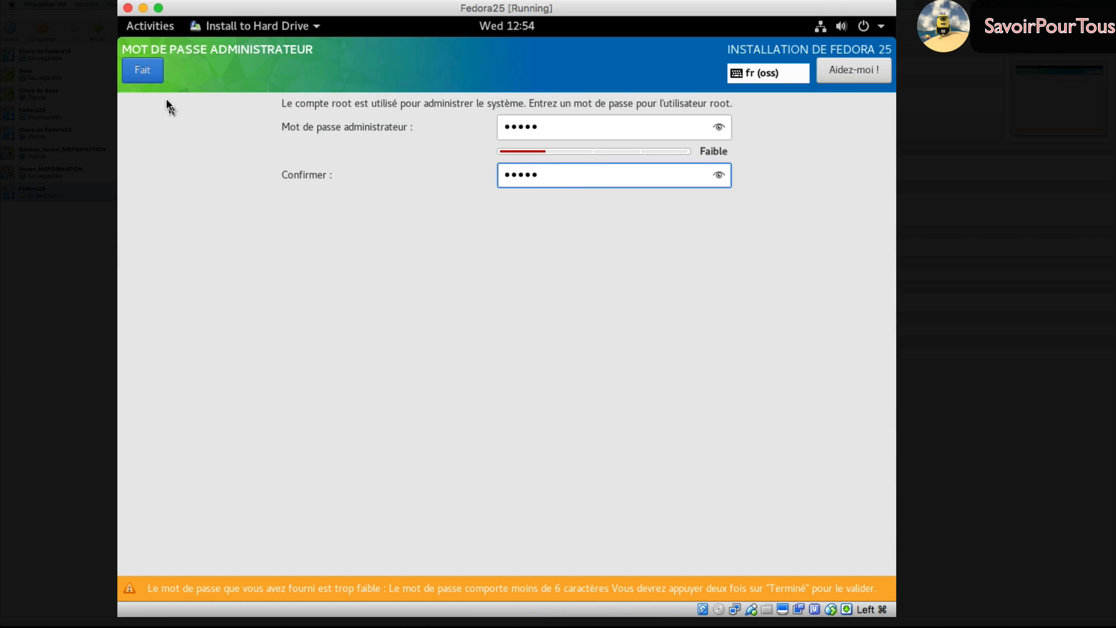
left_click(143, 70)
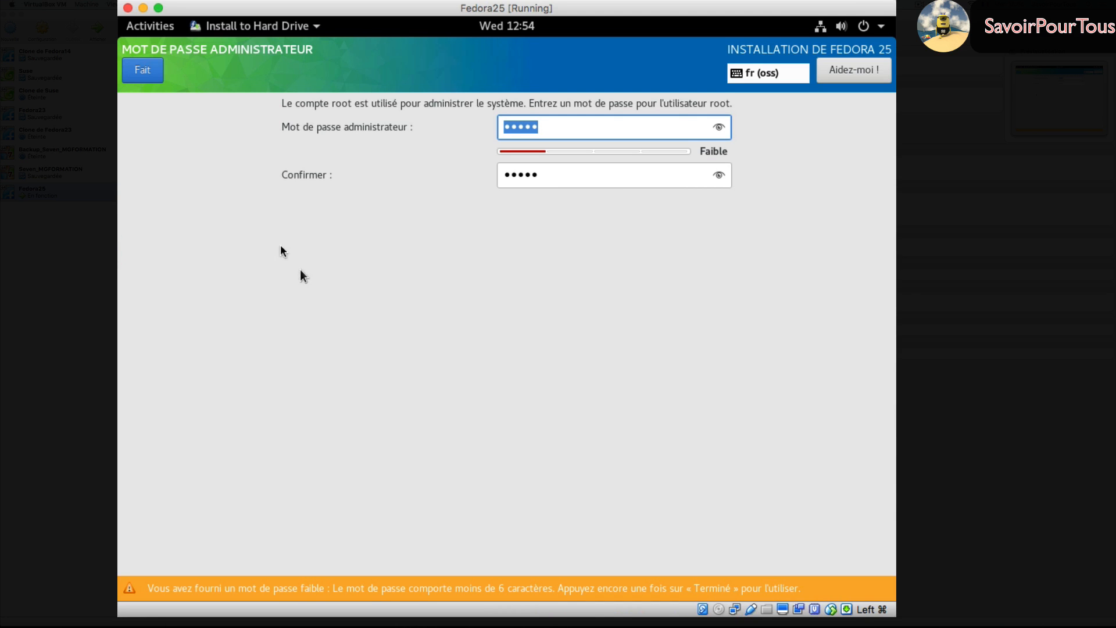
left_click(145, 76)
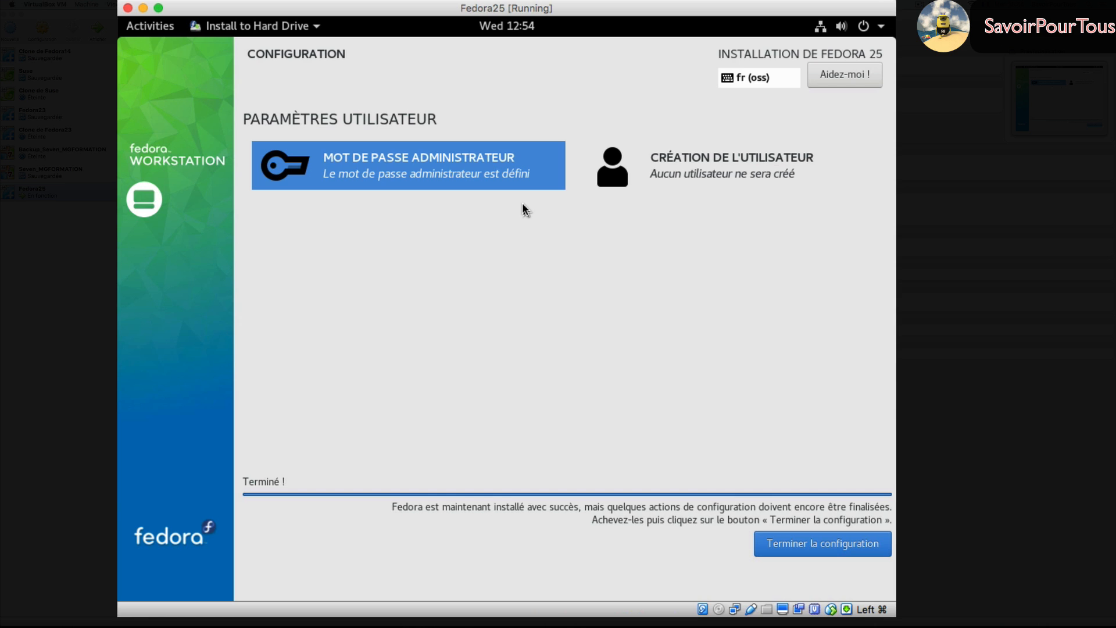
- Create user 'eleve' with a confirmed password, accepting the weak-password warning
left_click(717, 169)
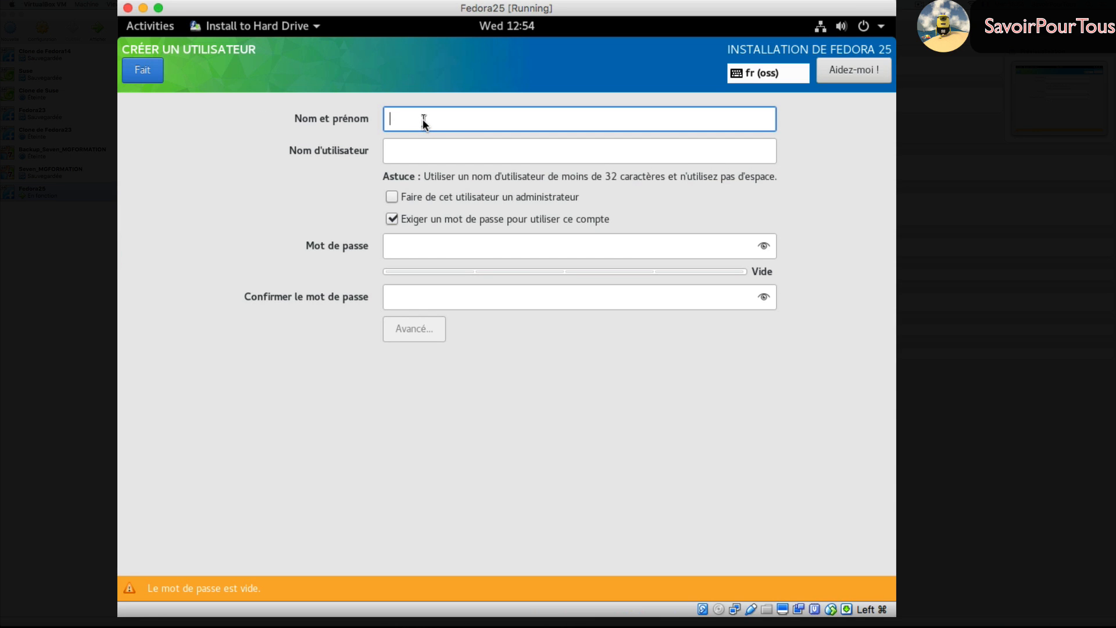
type("eleve")
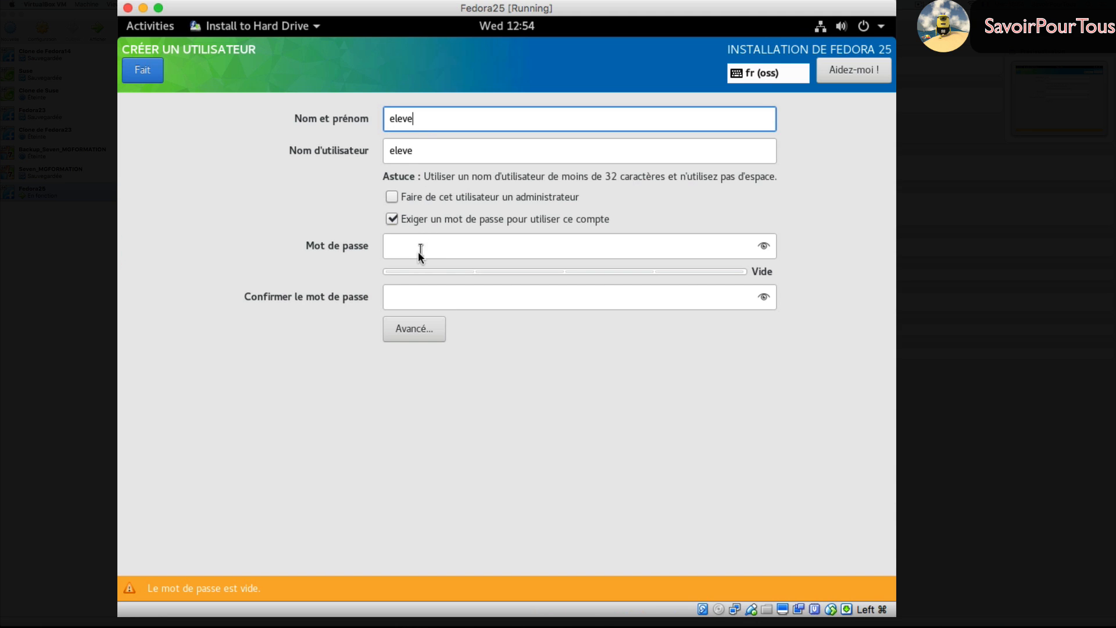
left_click(414, 249)
type("e")
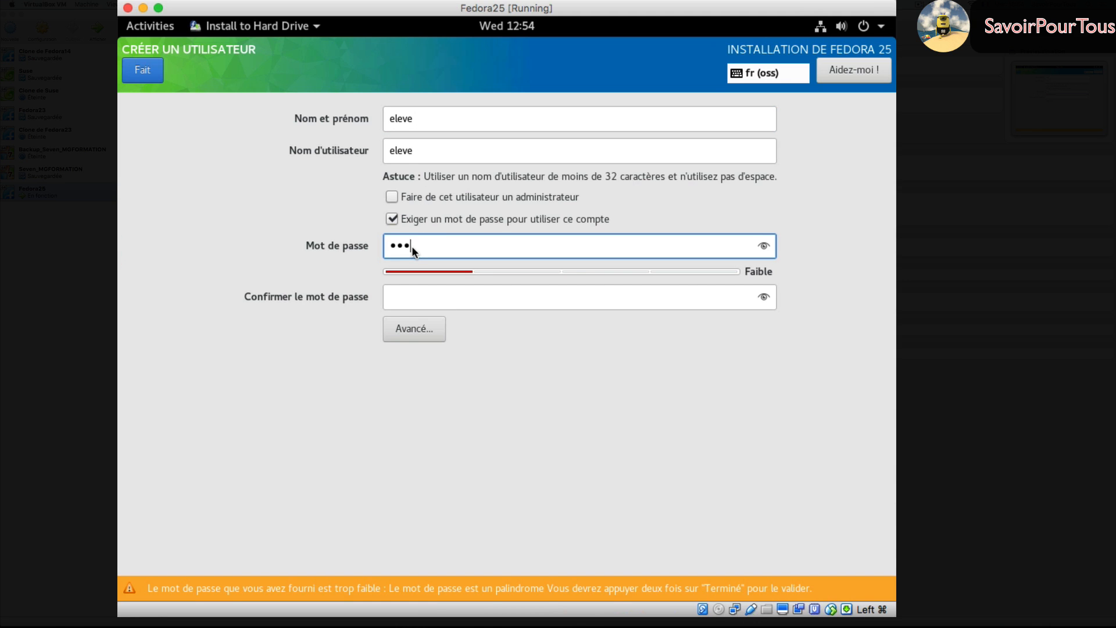
key("Tab")
type("ele")
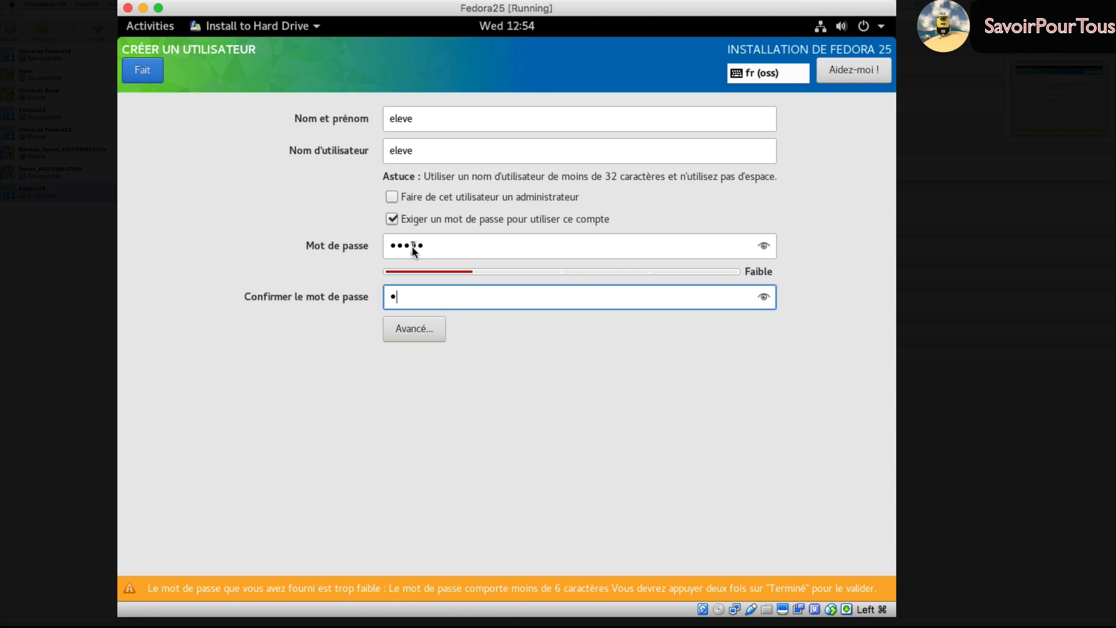
type("ve")
left_click(143, 71)
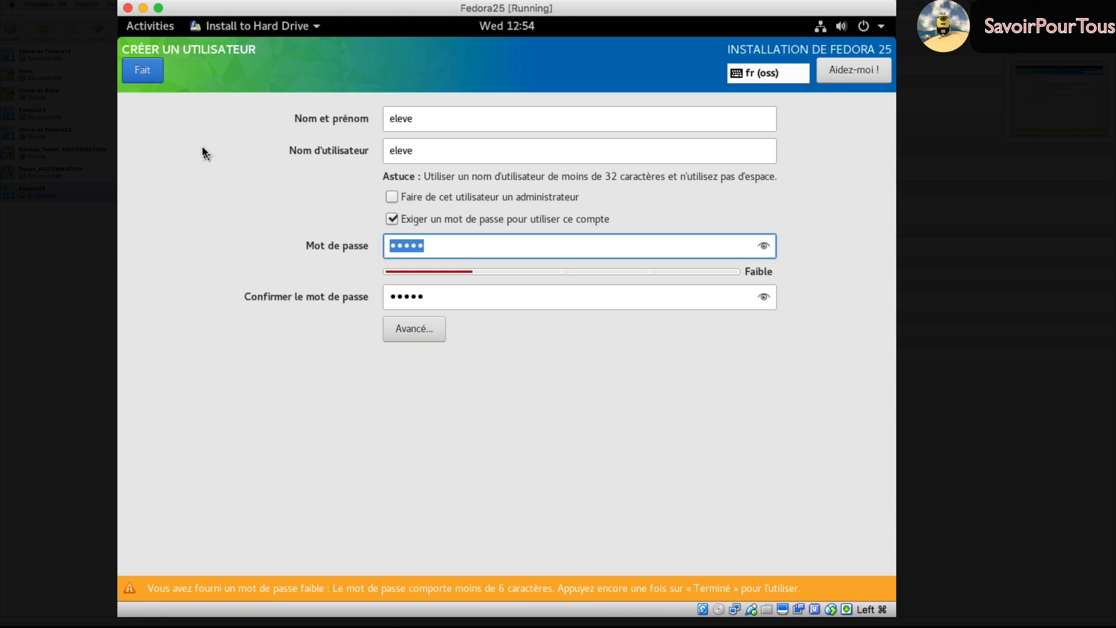
left_click(145, 70)
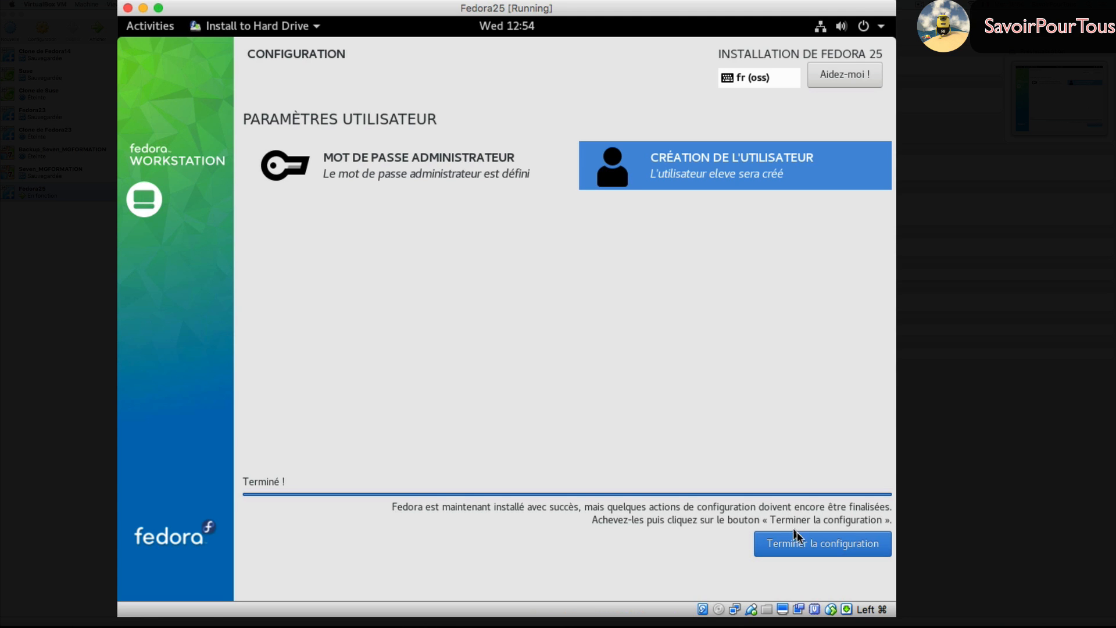
- Finish configuration, quit the installer, and power off the guest from the GNOME system menu
left_click(821, 542)
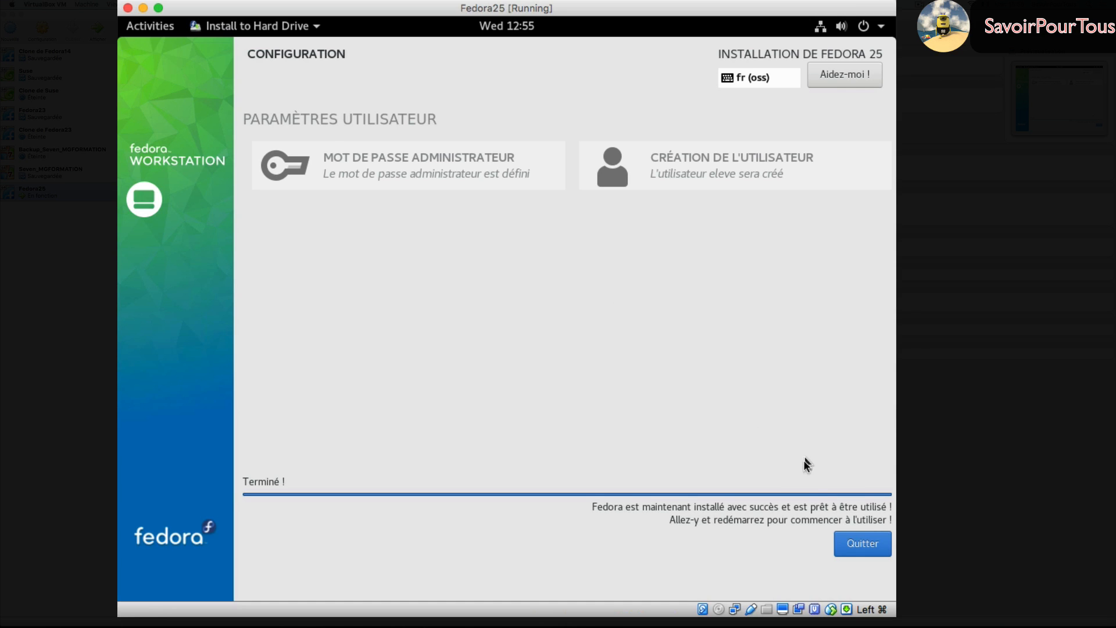
left_click(863, 544)
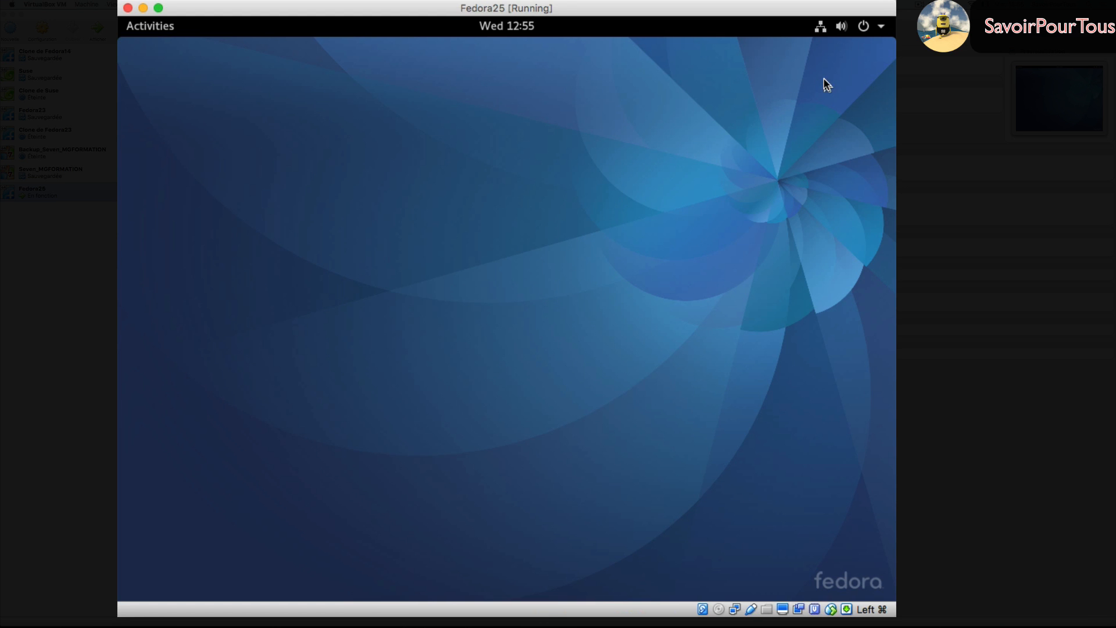
left_click(865, 28)
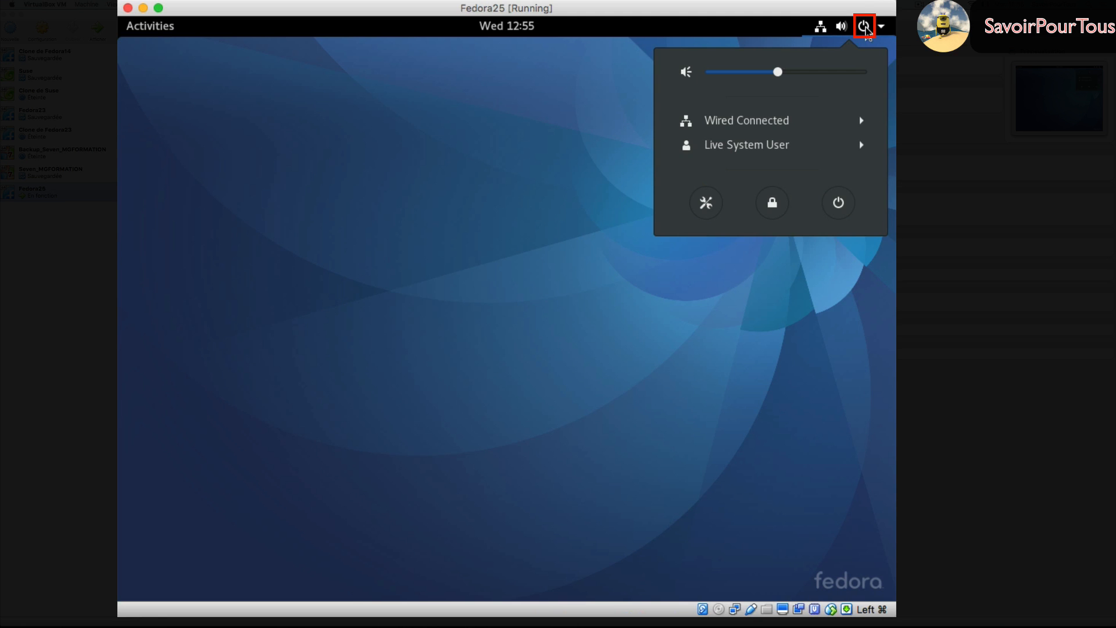
left_click(840, 204)
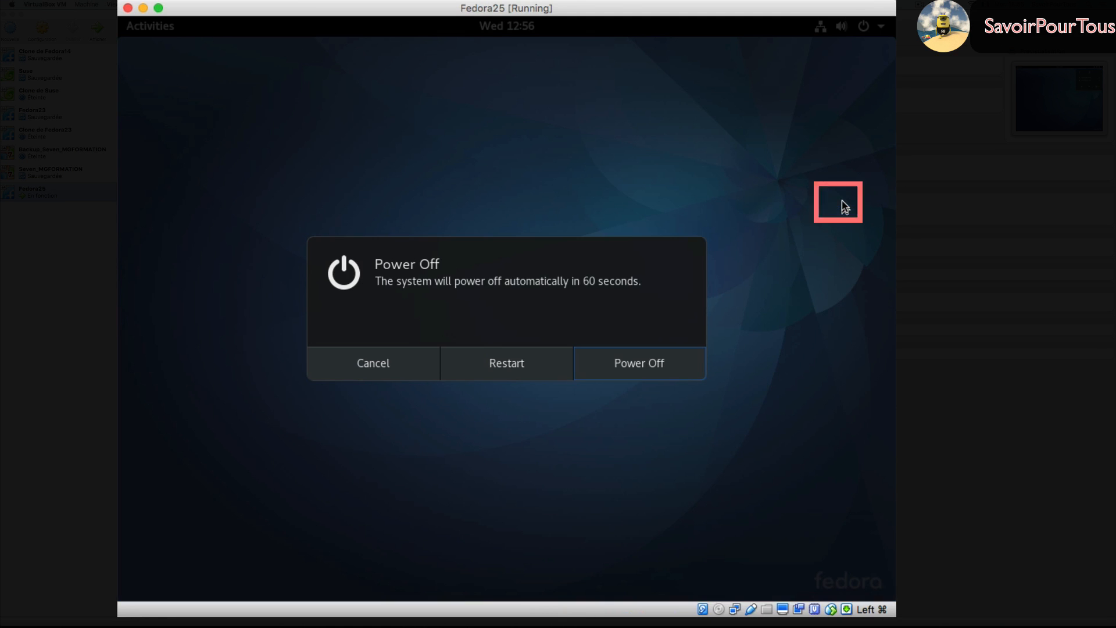
left_click(637, 368)
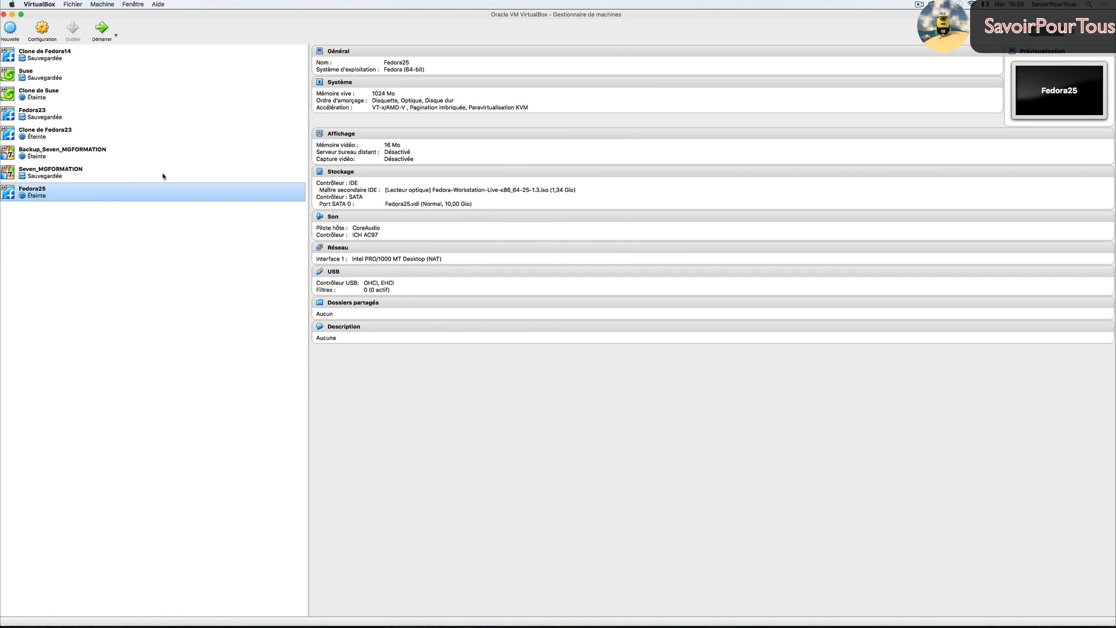
- Set Fedora25's video memory to 128 Mo in Display settings, save, and start the machine
left_click(45, 32)
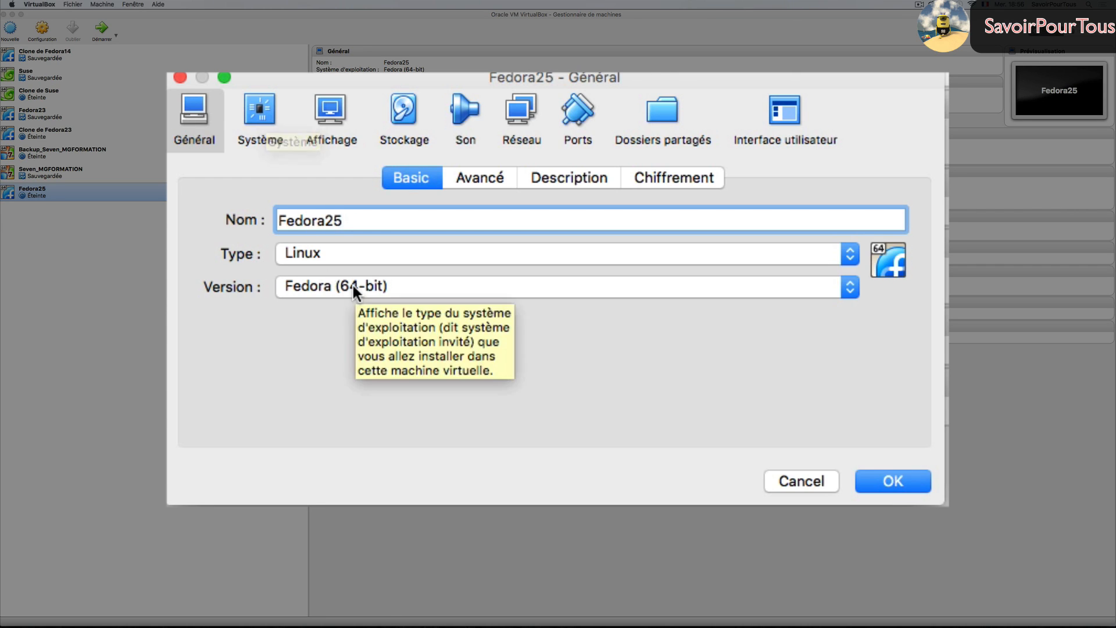
left_click(262, 114)
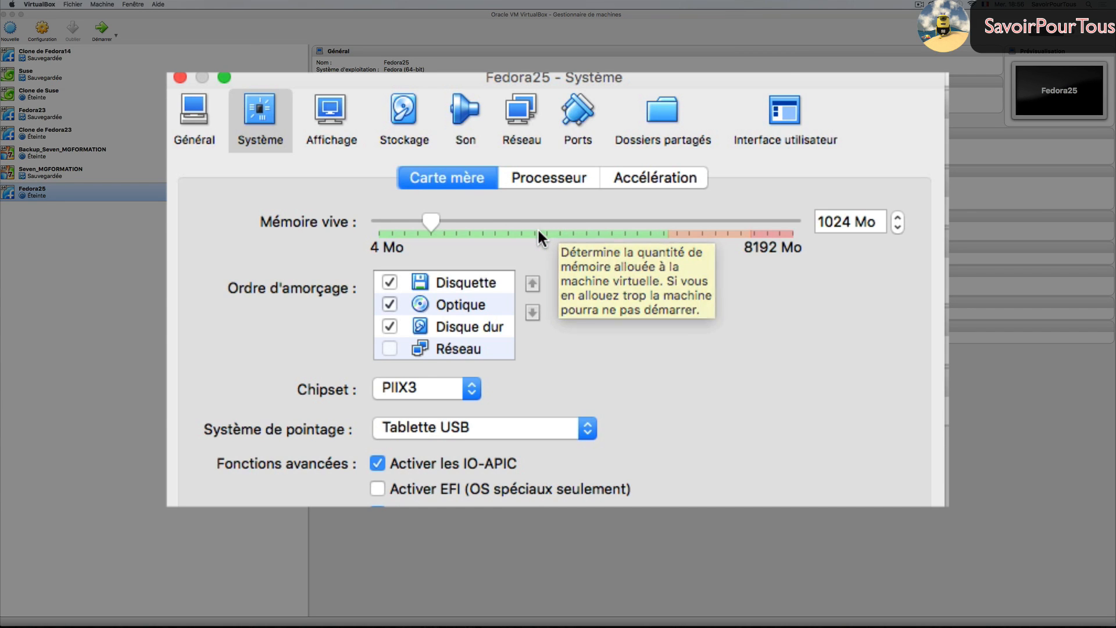
left_click(338, 123)
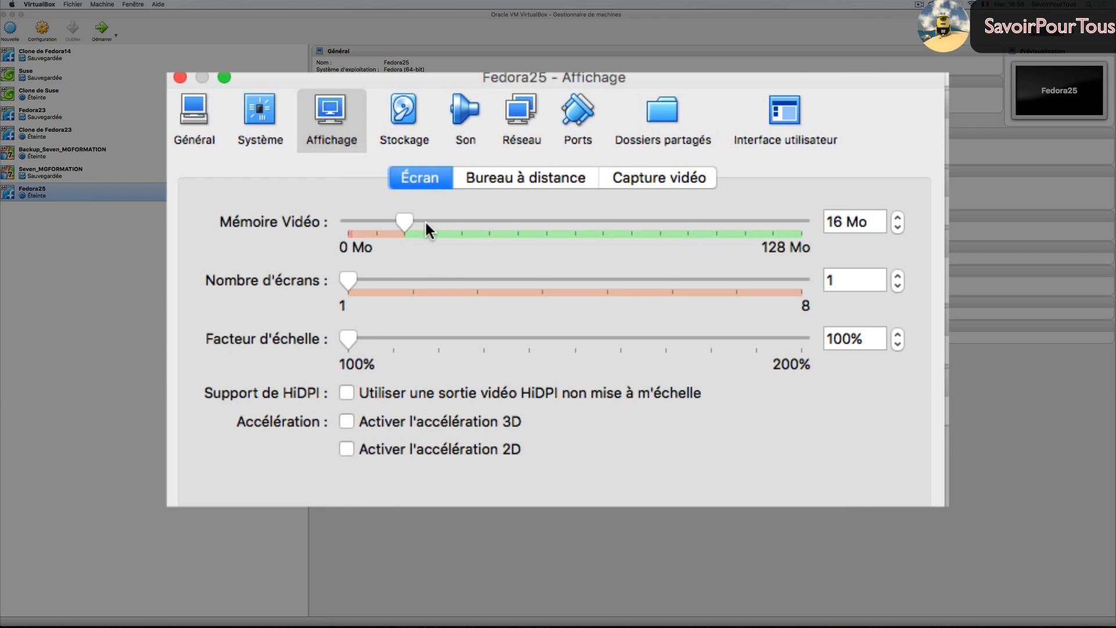
left_click_drag(405, 226, 525, 226)
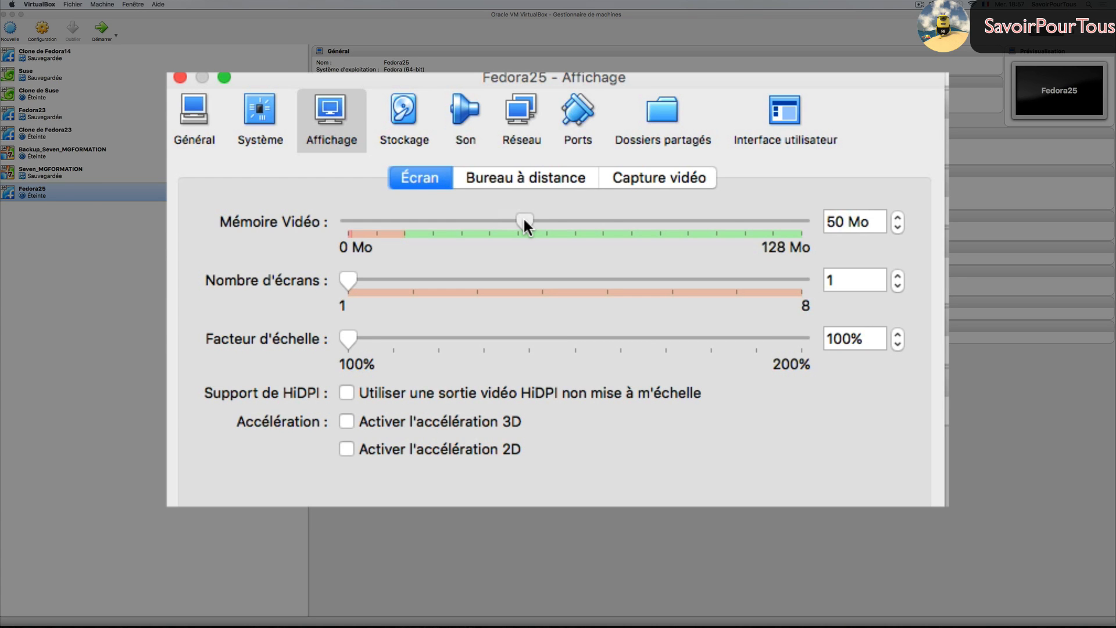
left_click_drag(524, 224, 814, 212)
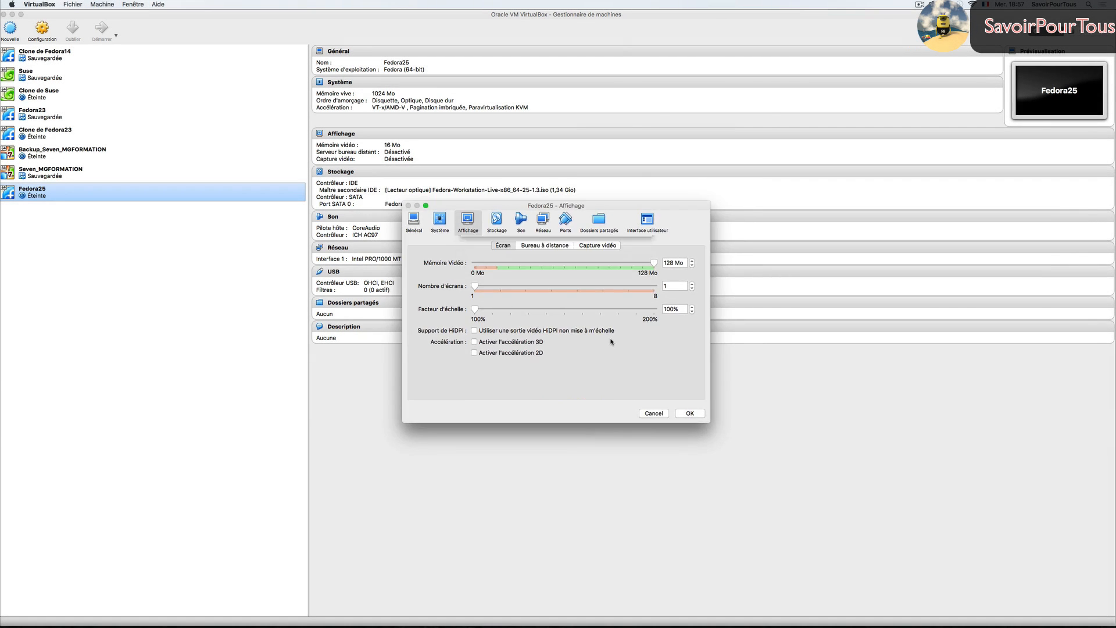
left_click(690, 414)
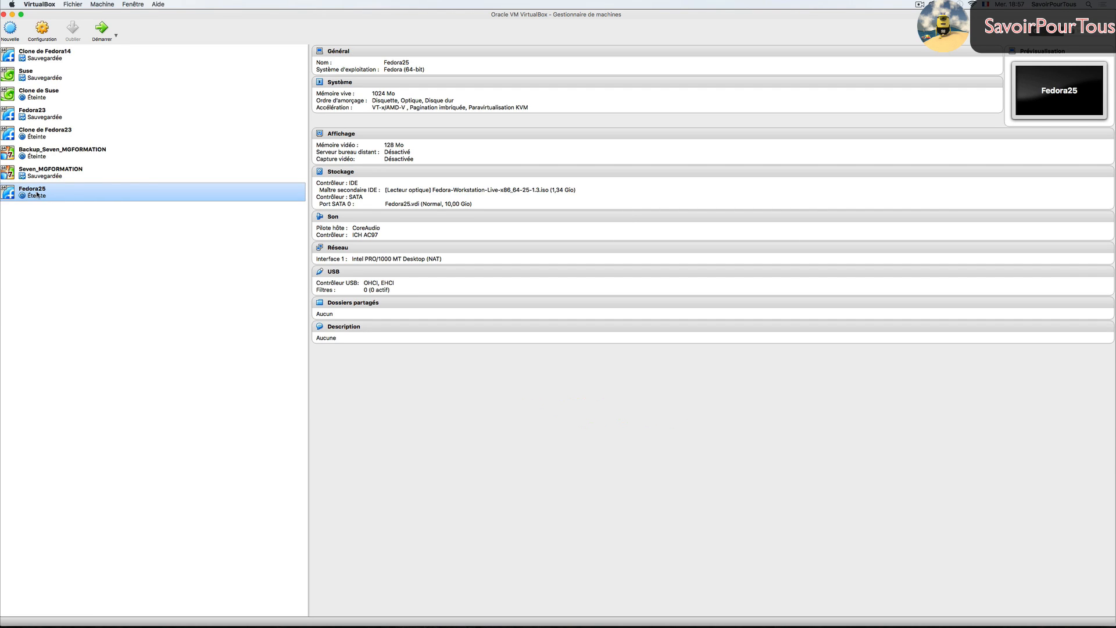
left_click(101, 28)
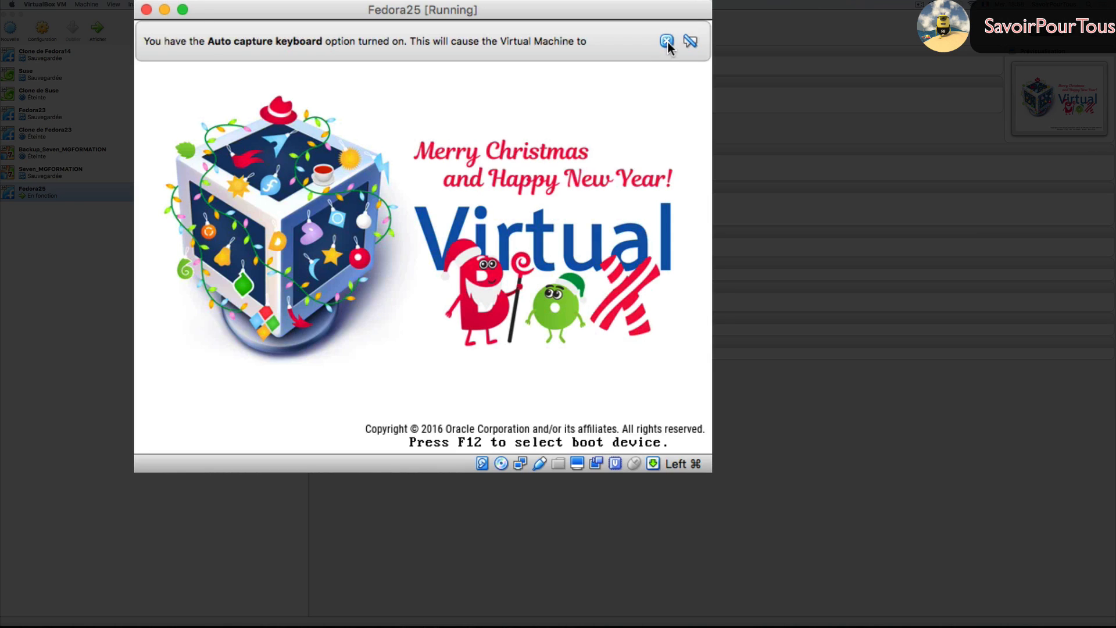
- Dismiss the capture notice, halt the countdown on Start Fedora-Workstation-Live 25, and open Devices > Optical Drives
left_click(668, 43)
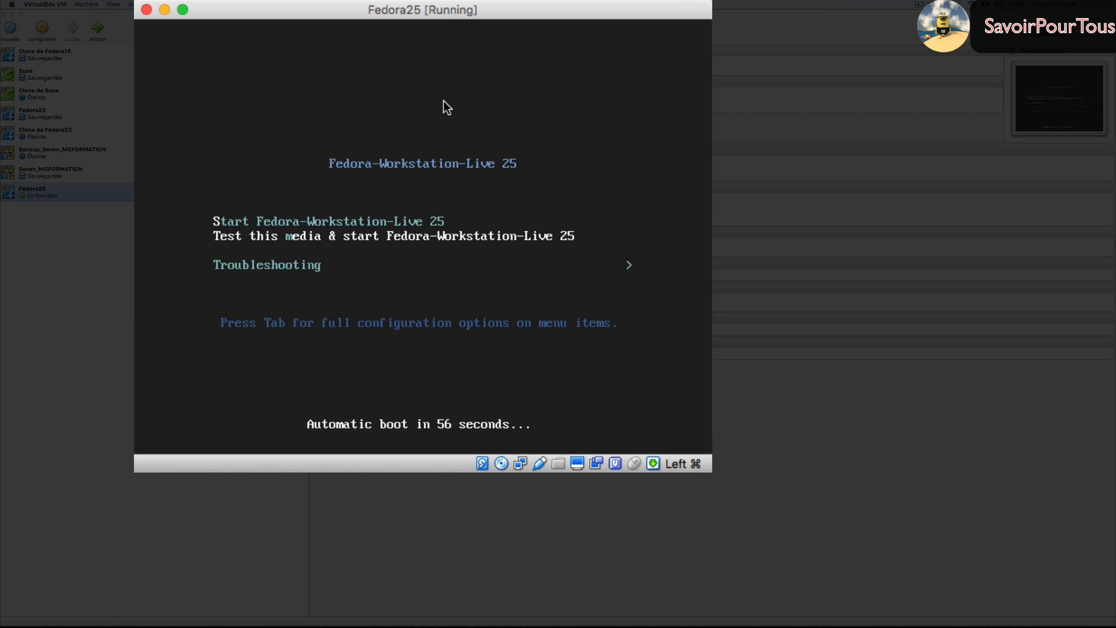
key("Down")
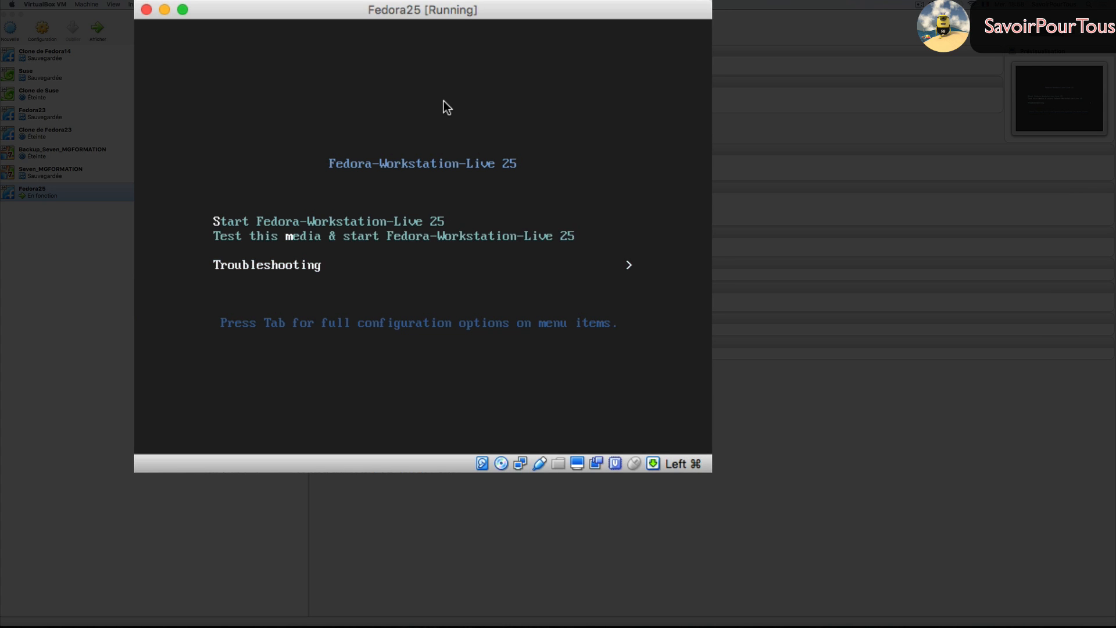
key("Up")
key("Up")
key("Down")
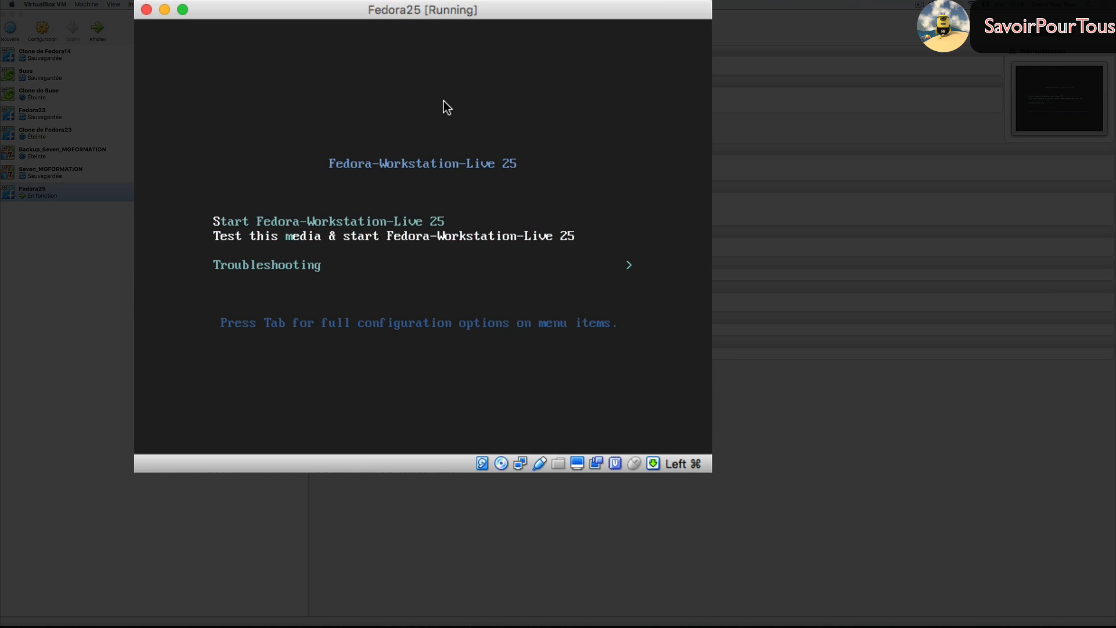
key("Up")
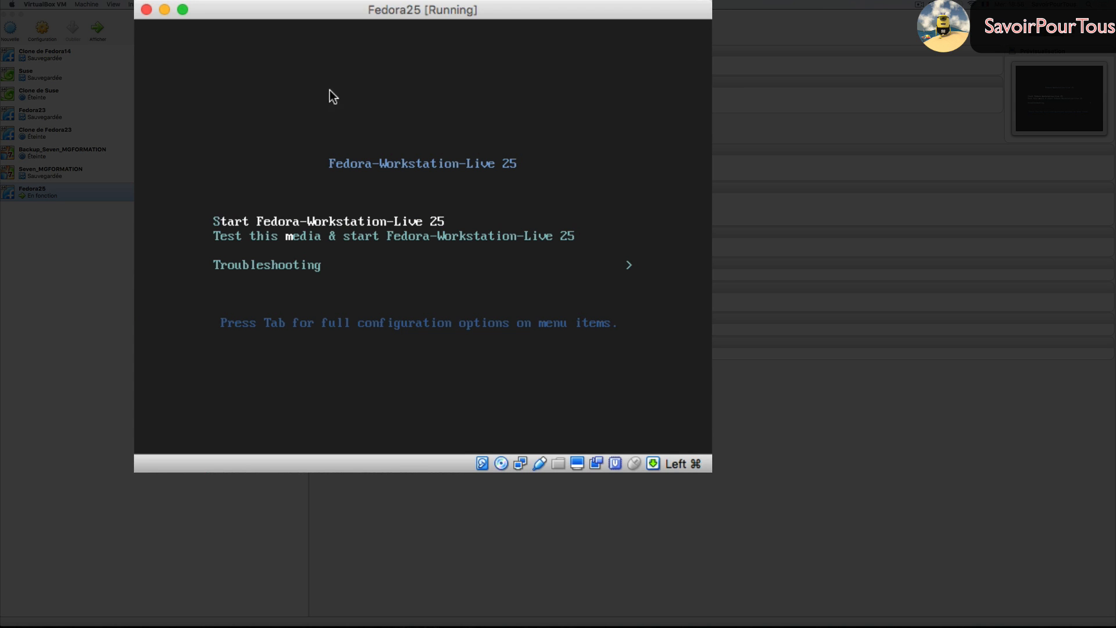
key("Down")
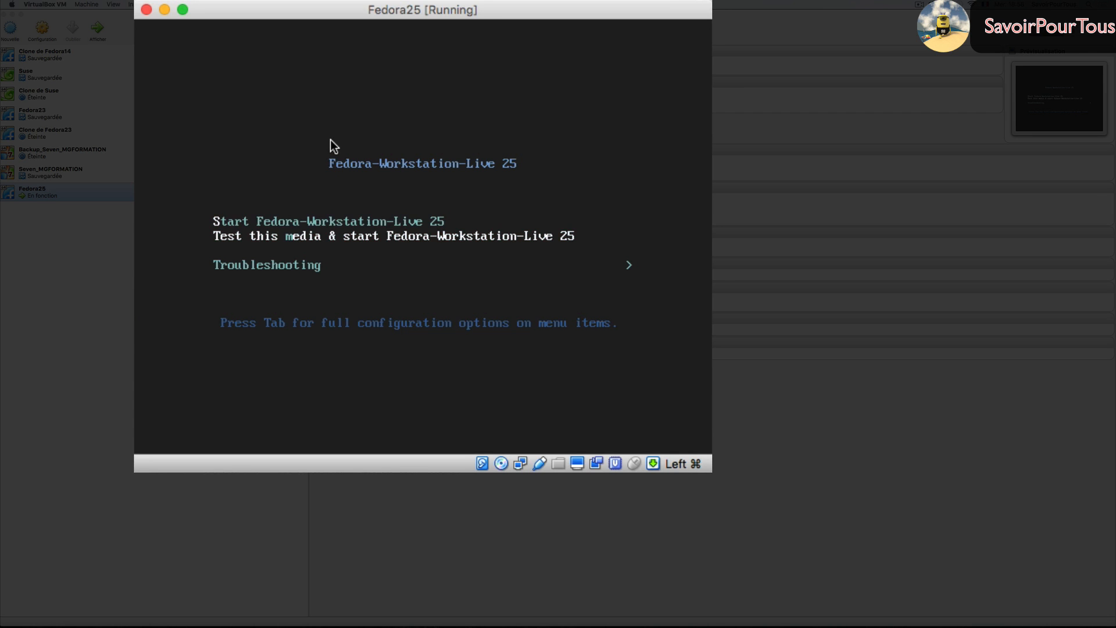
key("Up")
key("Down")
key("Up")
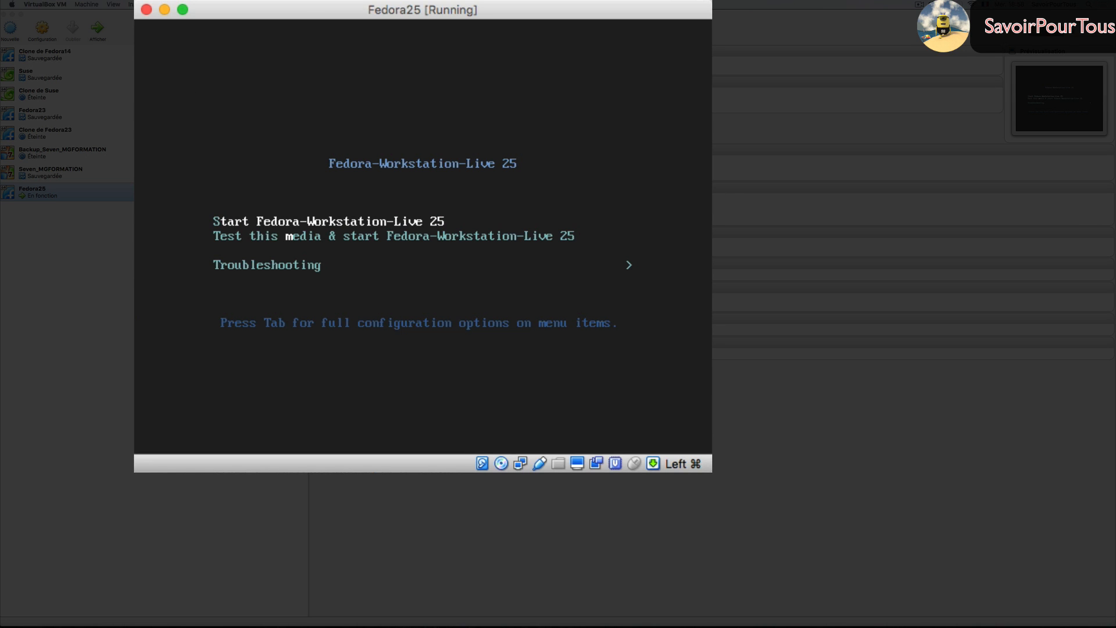
left_click(162, 4)
mouse_move(201, 14)
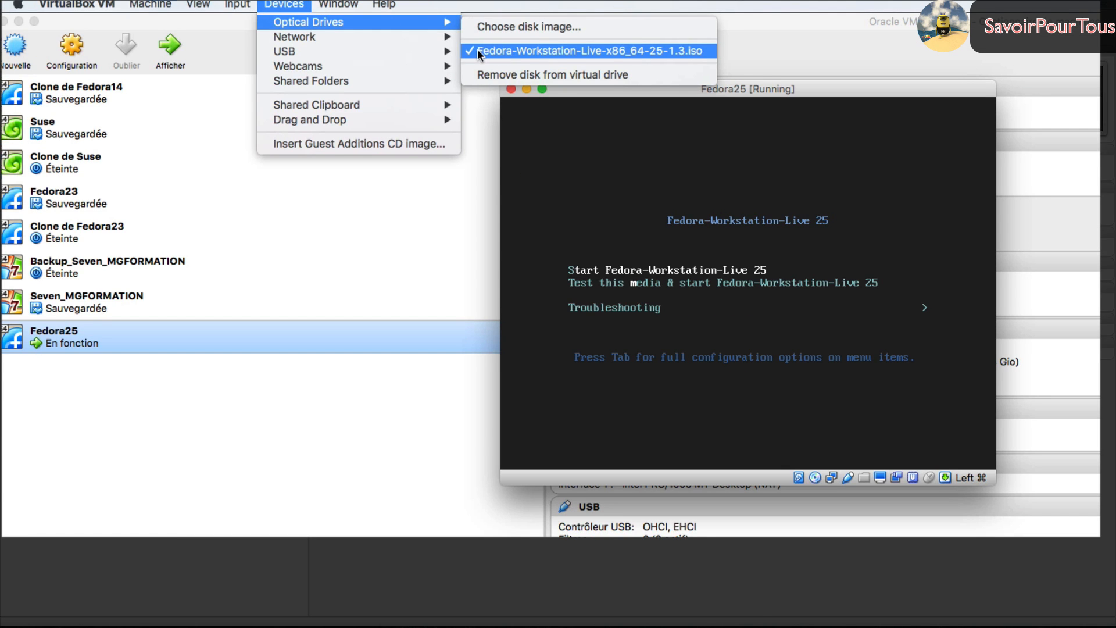
- Eject the Fedora ISO, reset the machine, and boot the default GRUB entry
left_click(504, 74)
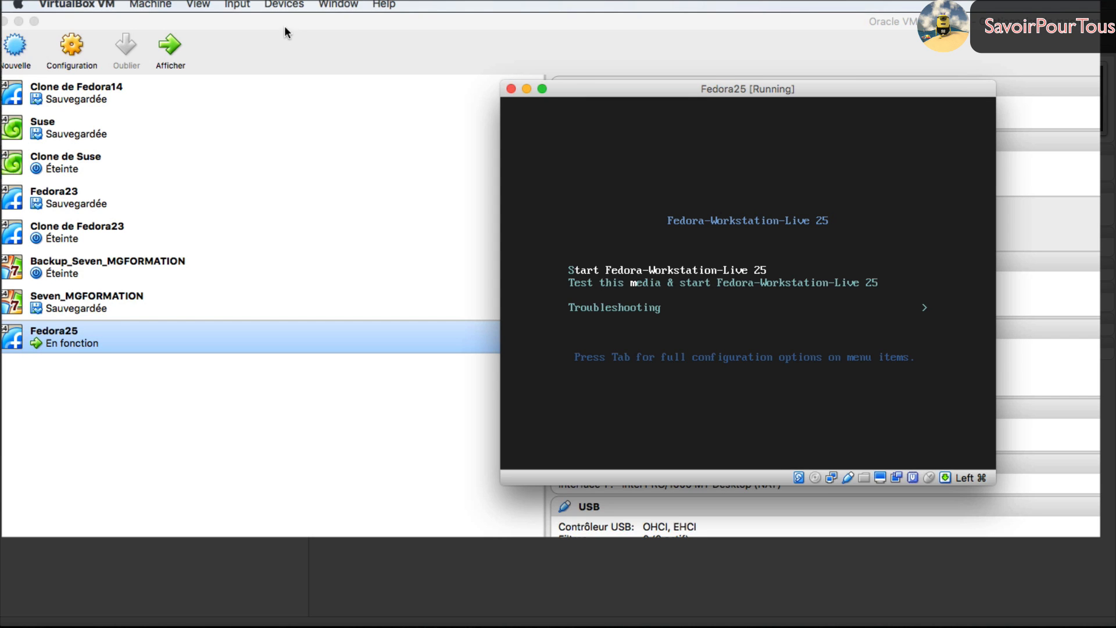
left_click(166, 5)
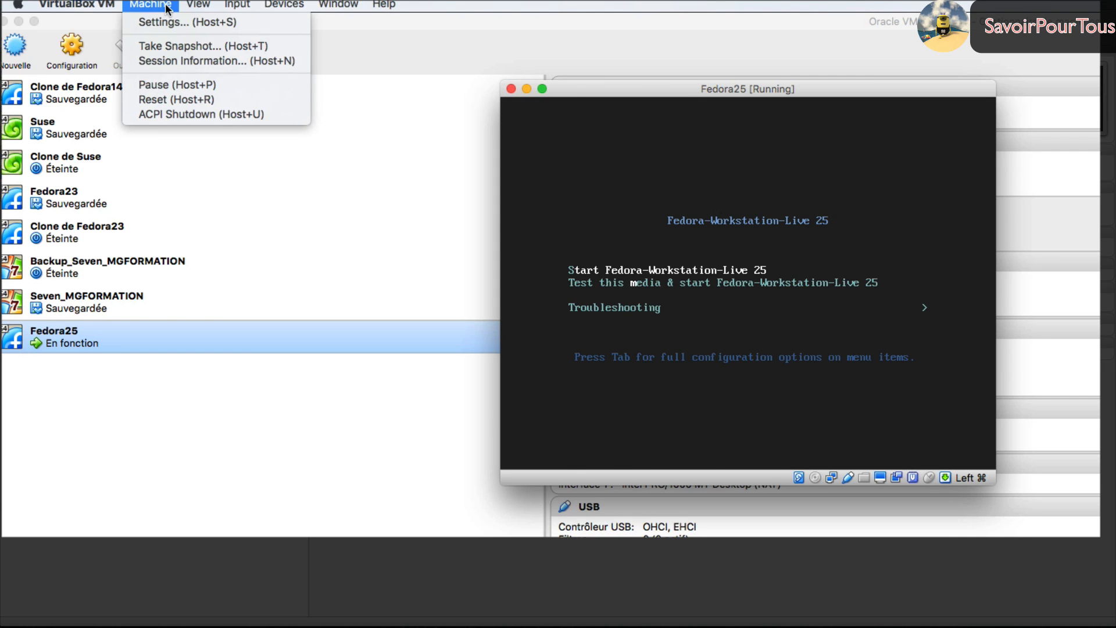
left_click(181, 99)
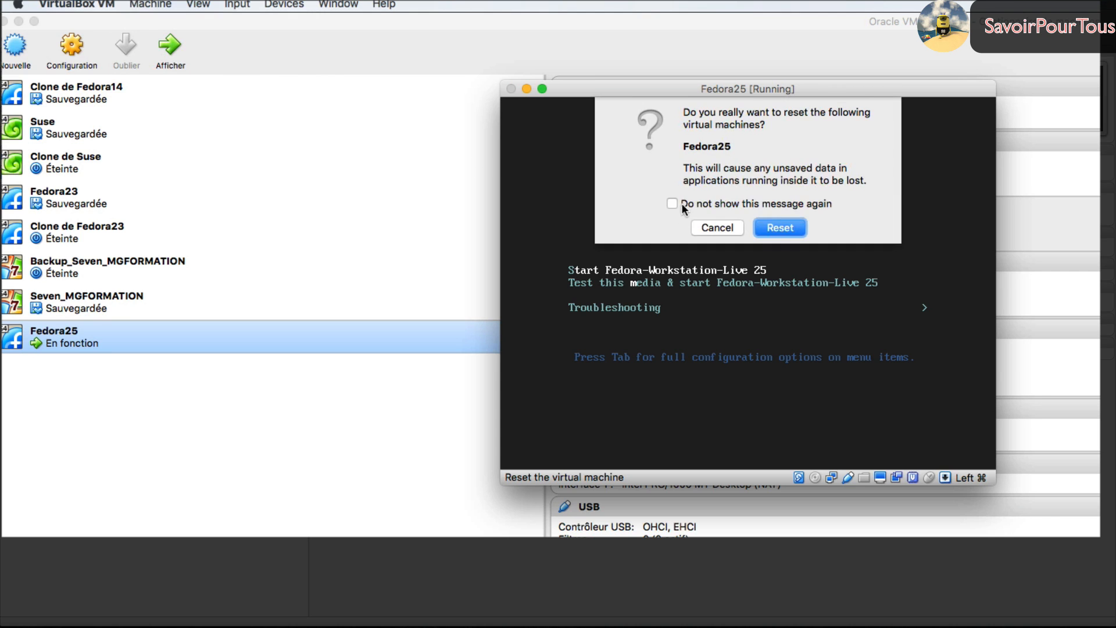
left_click(781, 226)
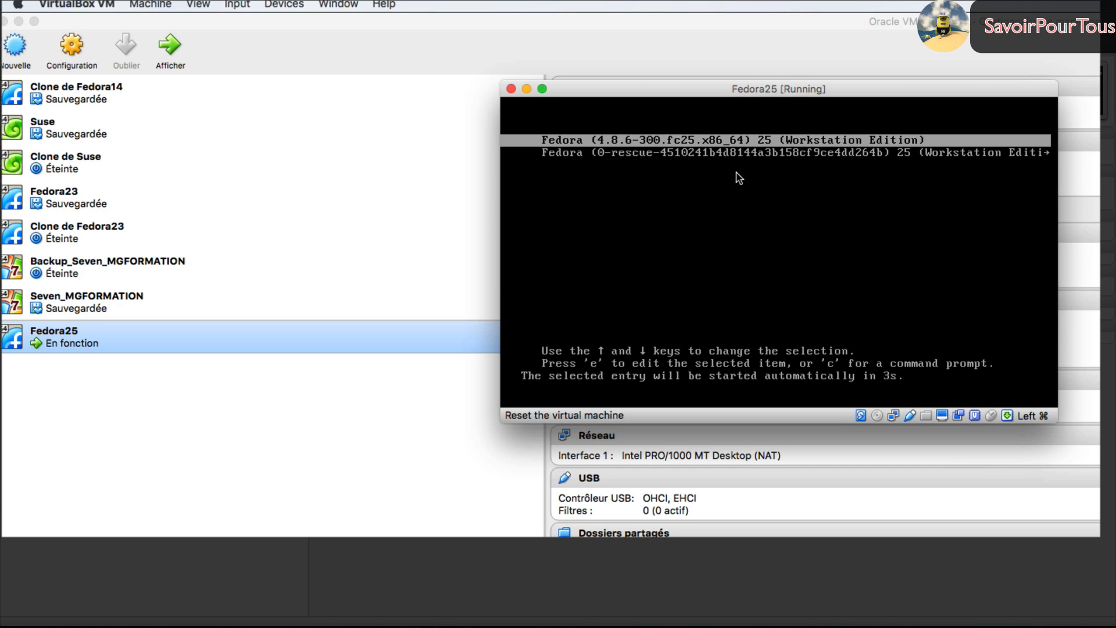
key("Return")
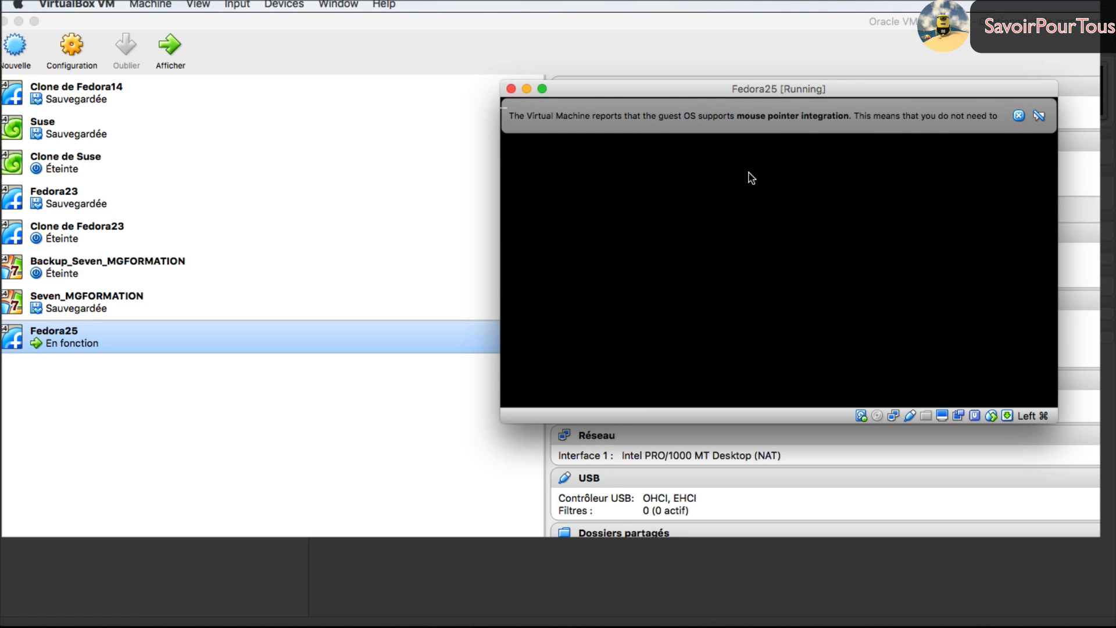
- Dismiss the mouse-integration notice, then reposition and enlarge the VM window
left_click(1019, 115)
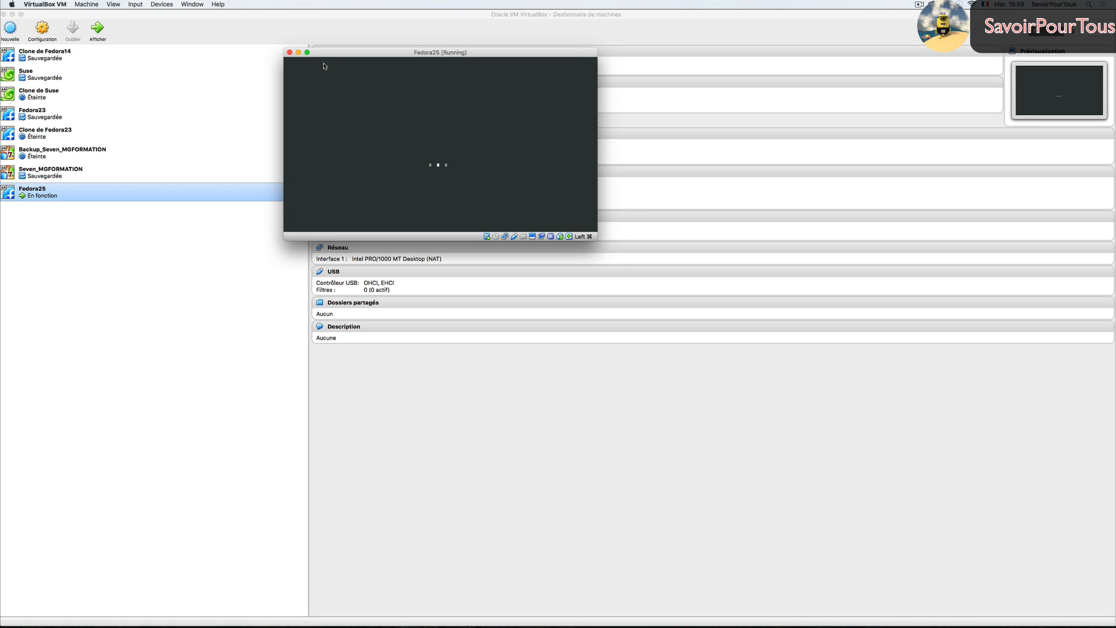
left_click_drag(313, 53, 265, 43)
left_click_drag(551, 227, 923, 521)
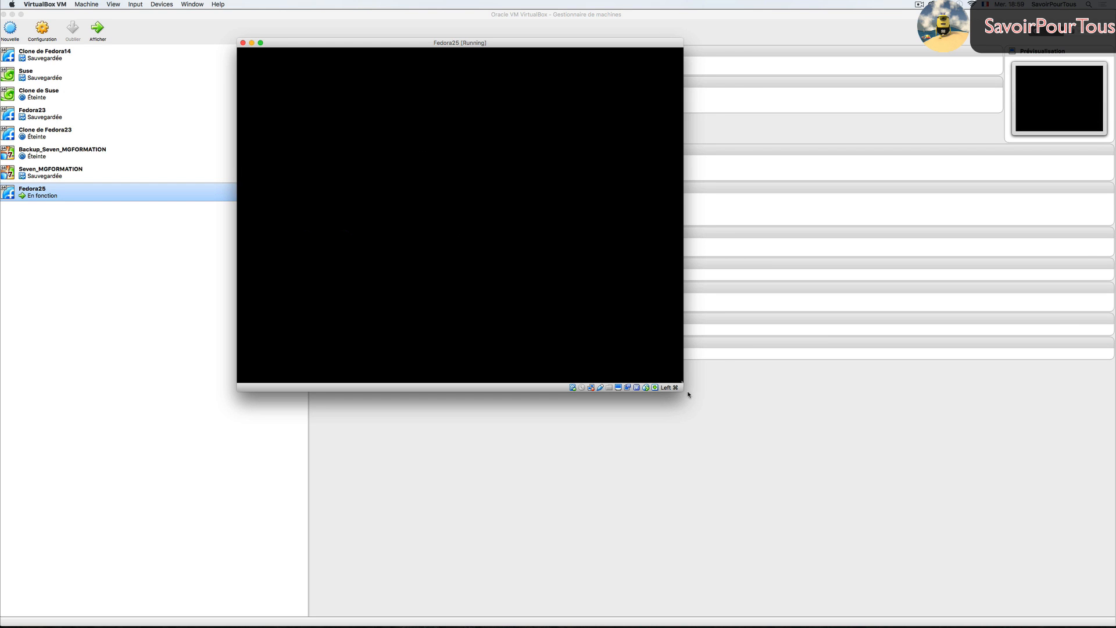
left_click_drag(684, 390, 946, 585)
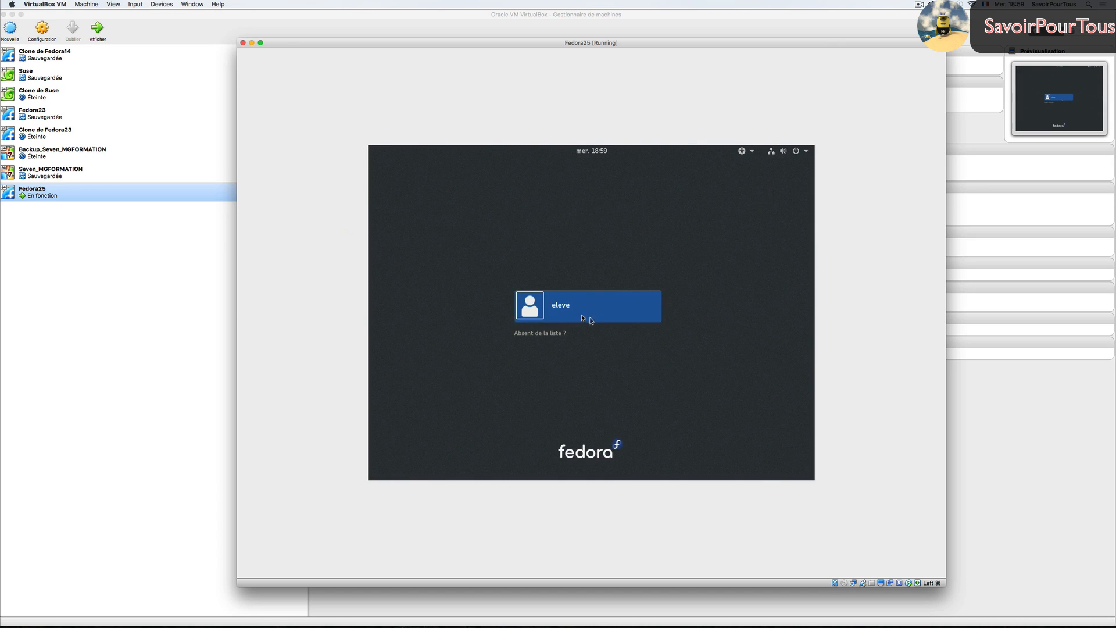
- Log in as eleve with the account password and nudge the VM window into place
left_click(564, 312)
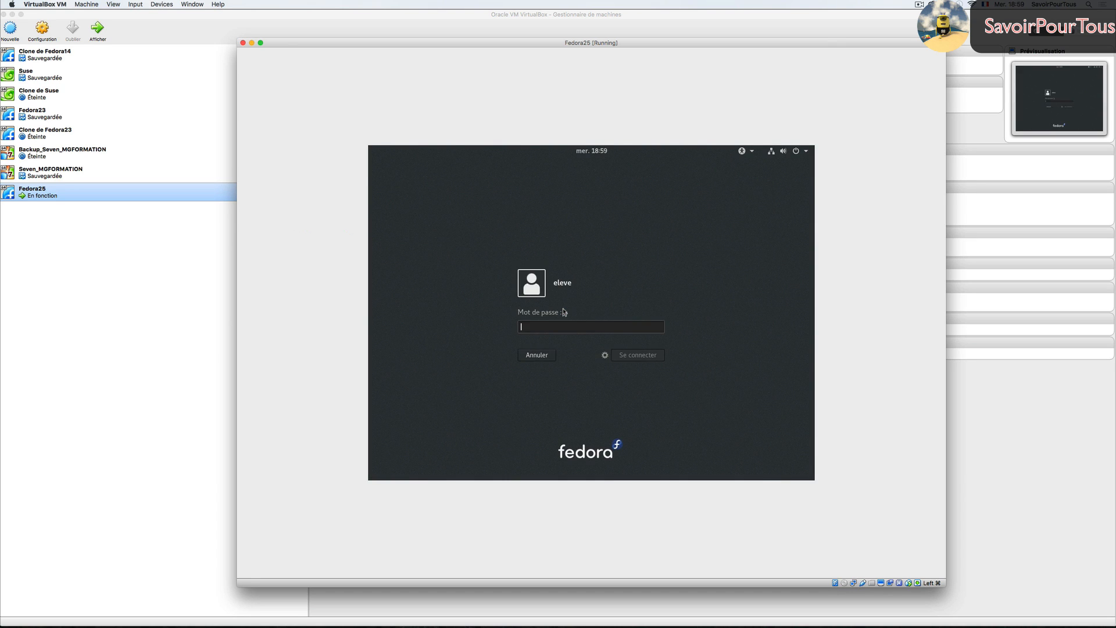
type("eleve")
key("Return")
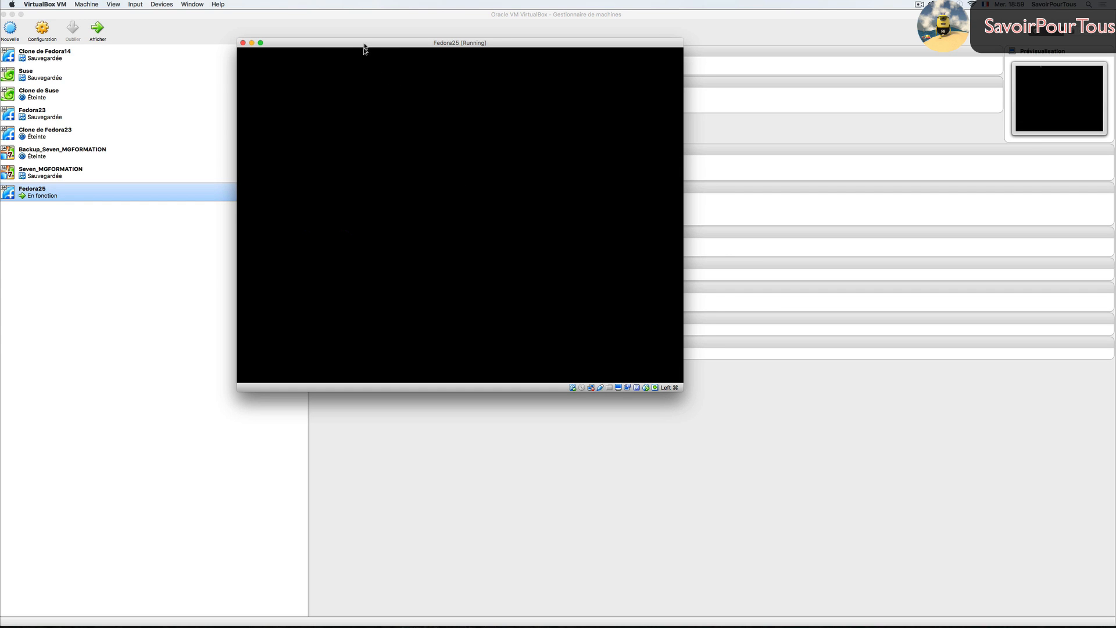
mouse_move(367, 47)
left_mouse_down()
mouse_move(392, 65)
mouse_move(371, 63)
left_mouse_up()
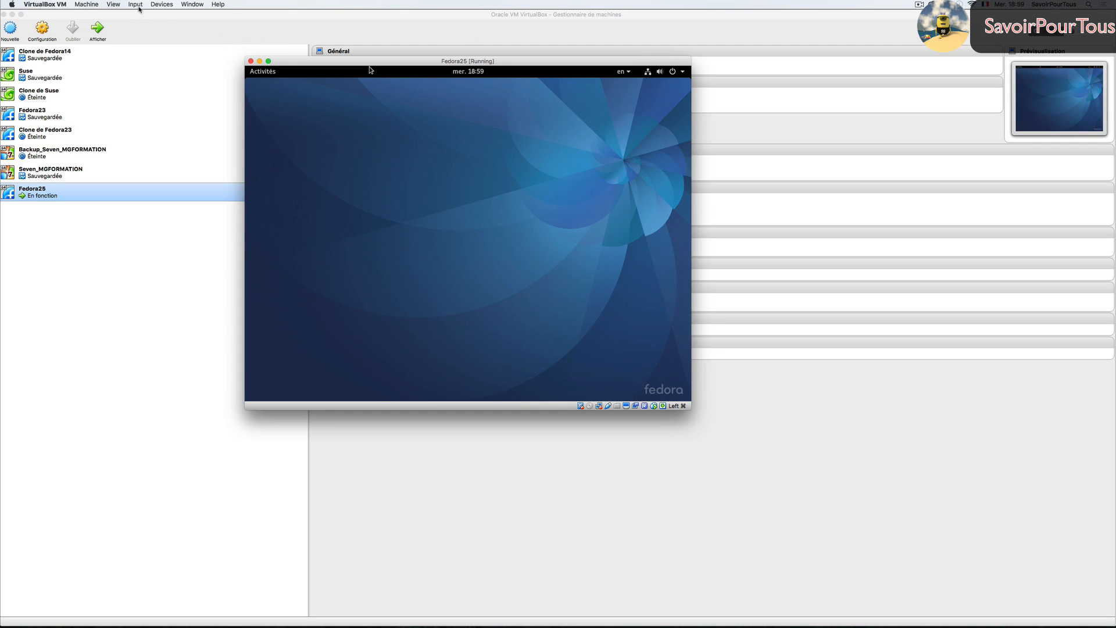
left_click(115, 5)
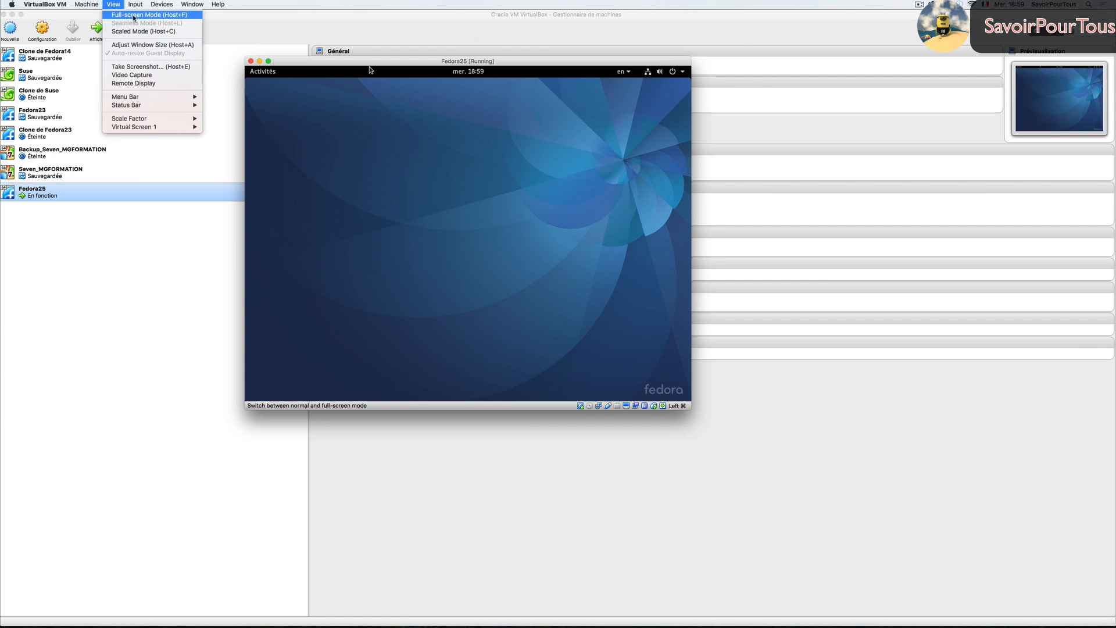
- Go full-screen and complete initial setup keeping Français language and keyboard, skipping online accounts
left_click(134, 16)
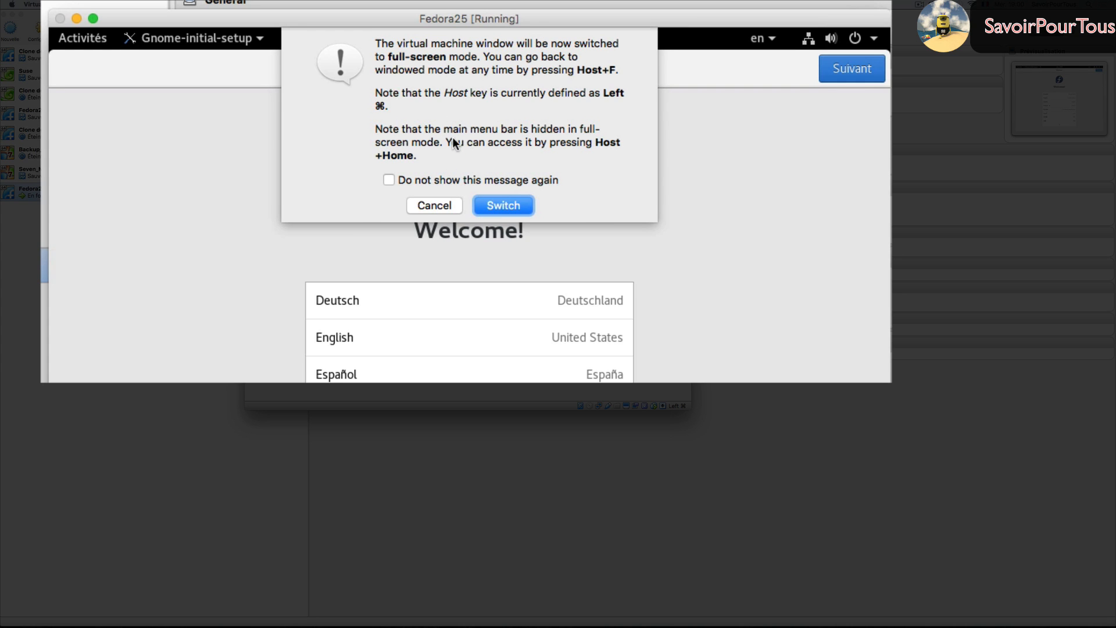
left_click(504, 206)
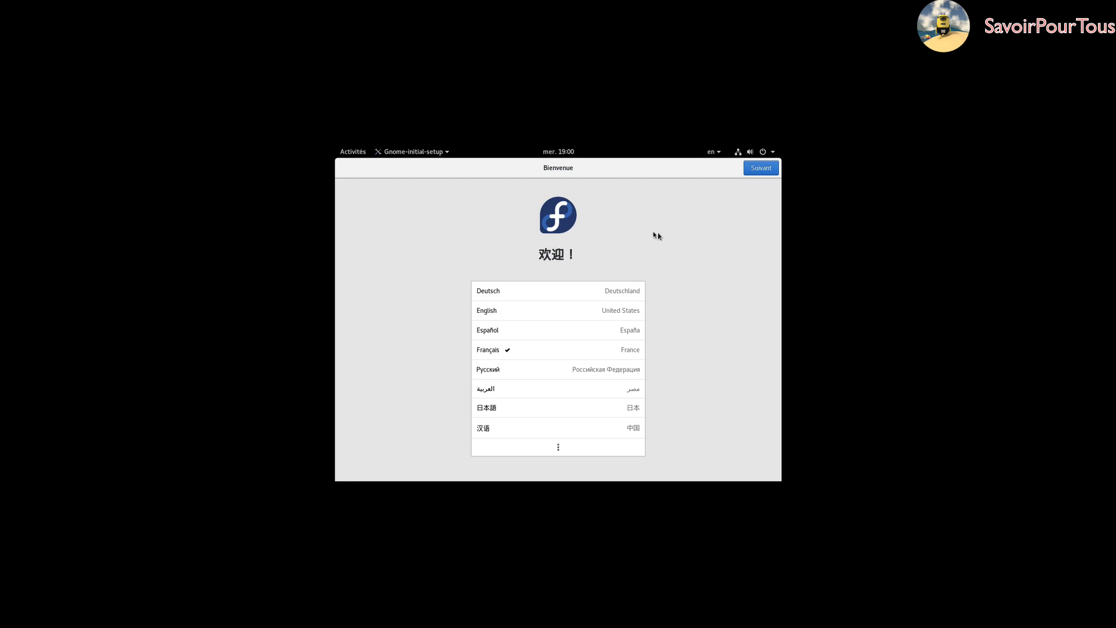
left_click(761, 168)
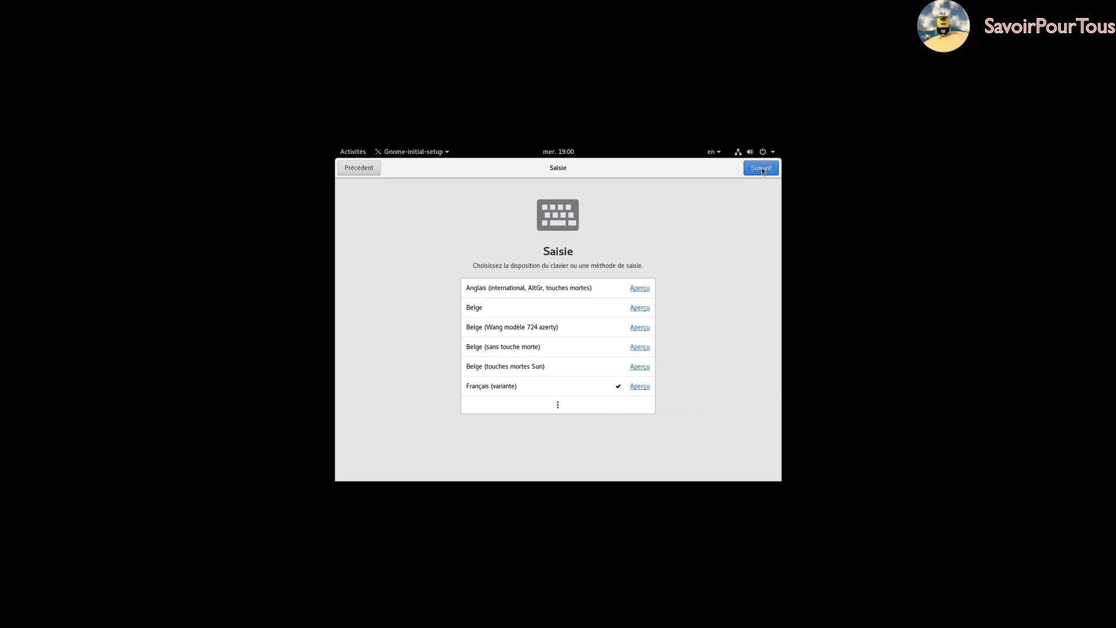
left_click(763, 169)
left_click(763, 168)
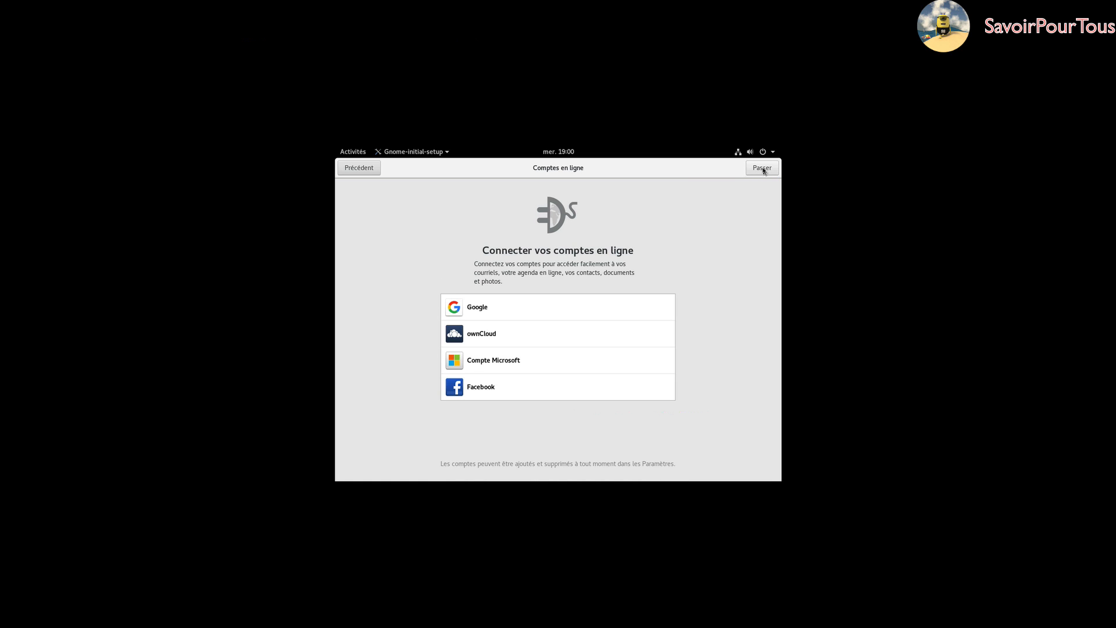
left_click(763, 168)
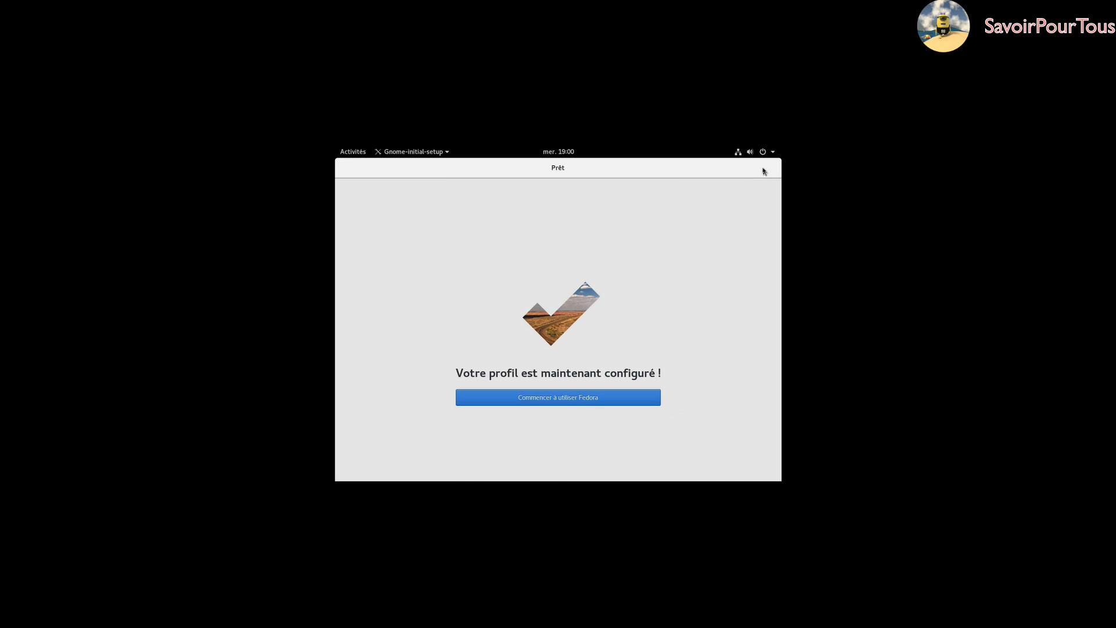
left_click(561, 399)
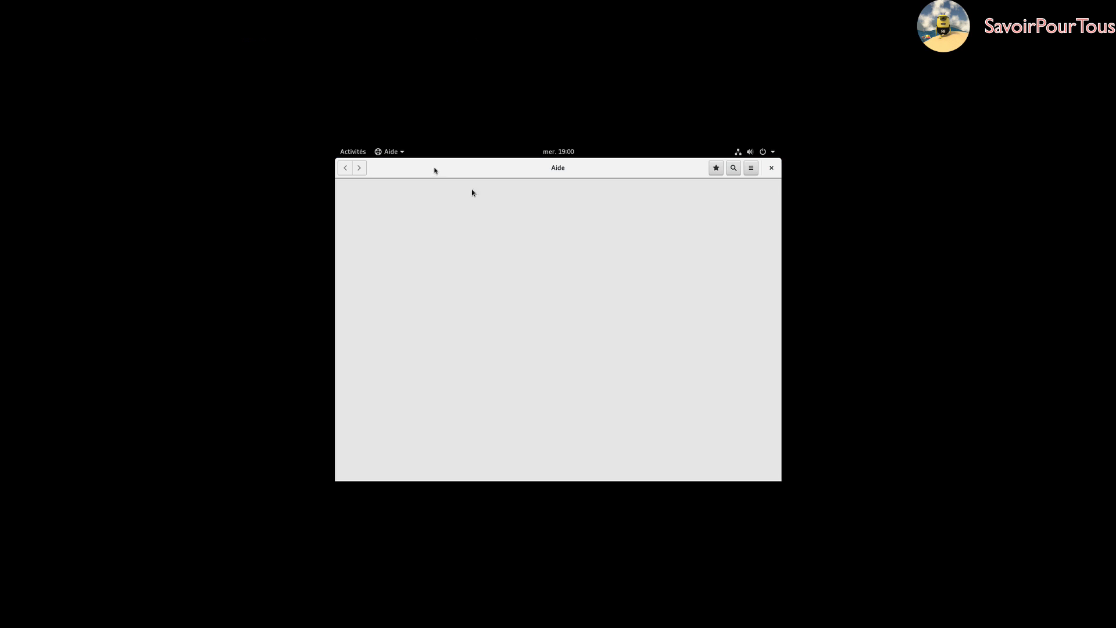
- Close the help window and exit full-screen mode
left_click(772, 168)
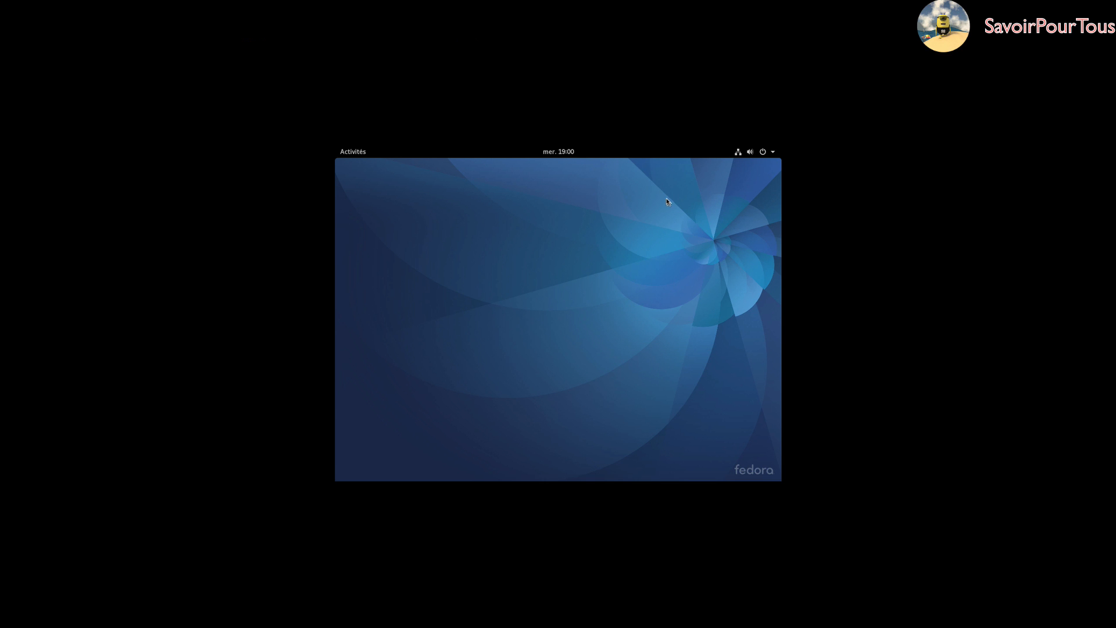
mouse_move(232, 3)
left_click(115, 6)
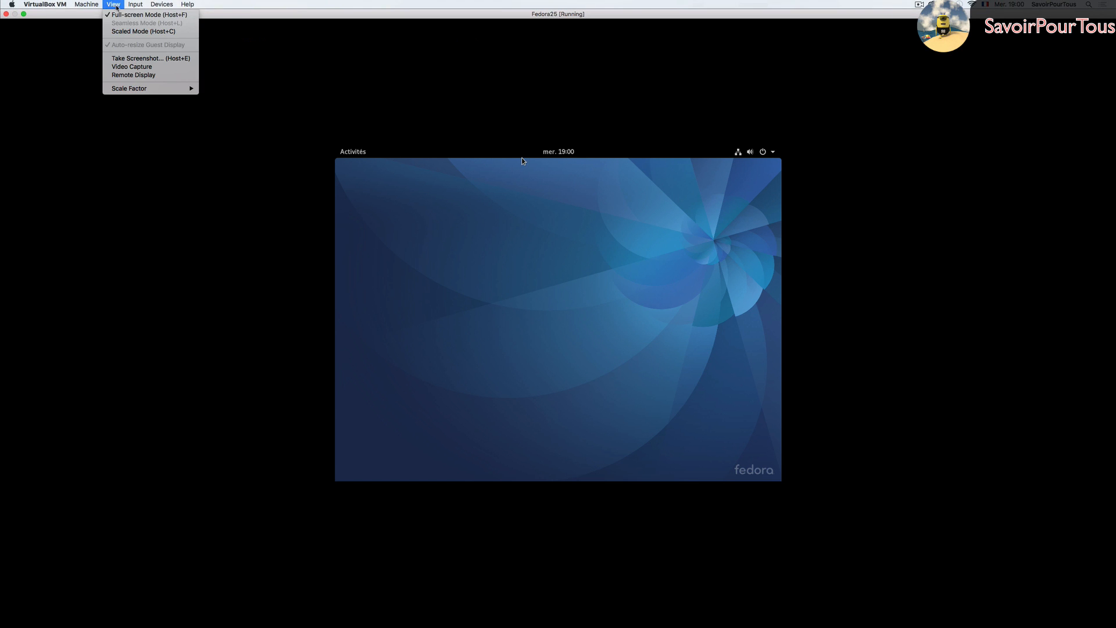
left_click(143, 29)
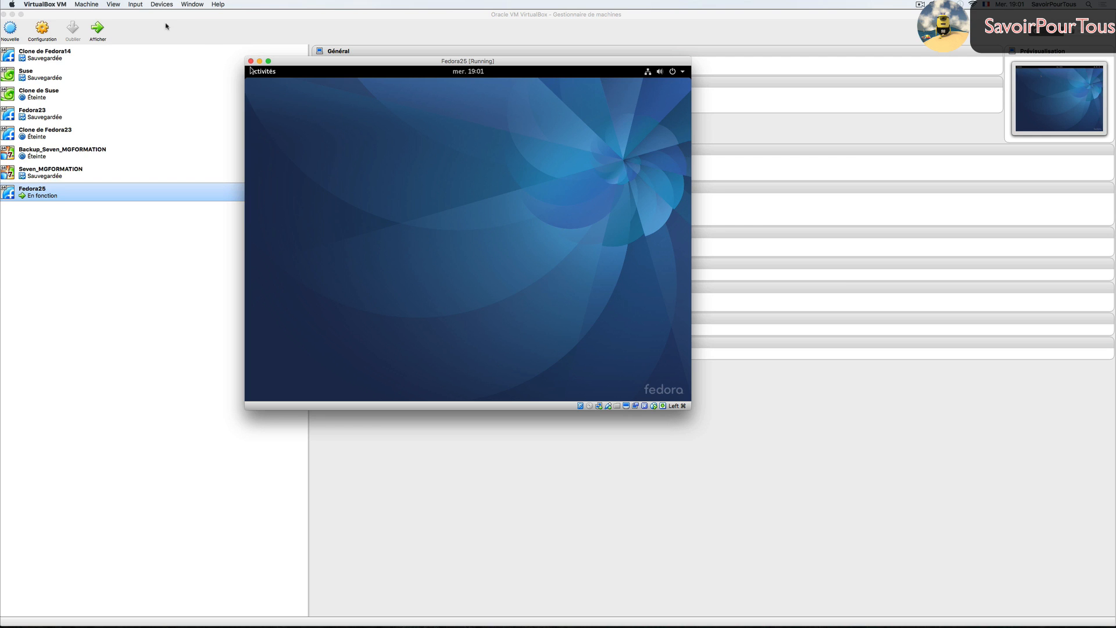
- Insert the Guest Additions CD, run its autorun with the admin password, then close the installer terminal
left_click(161, 4)
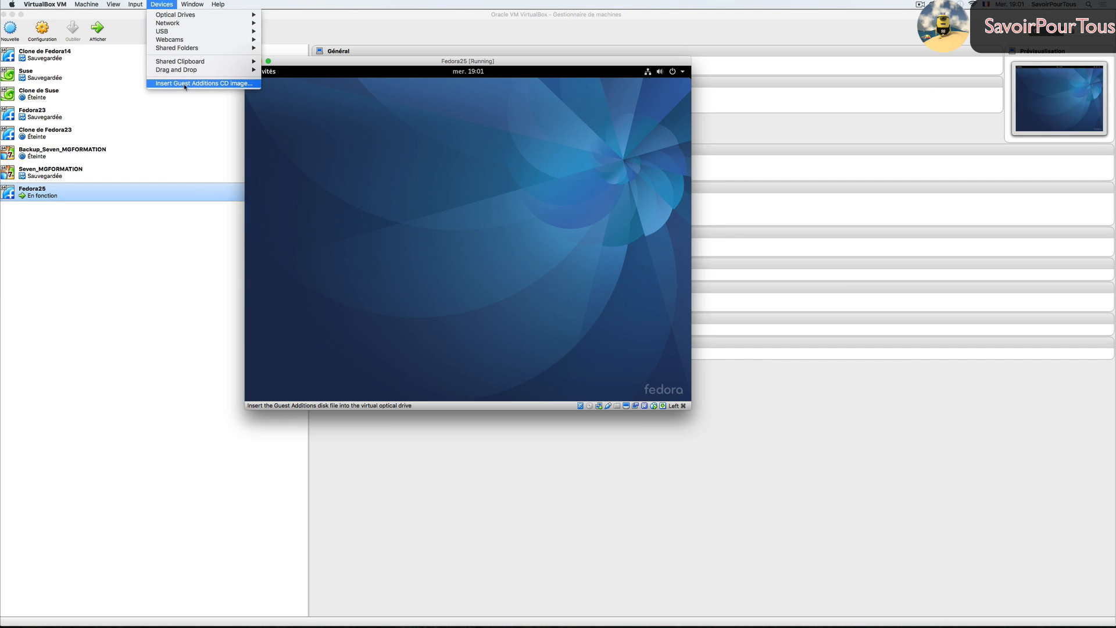
left_click(213, 83)
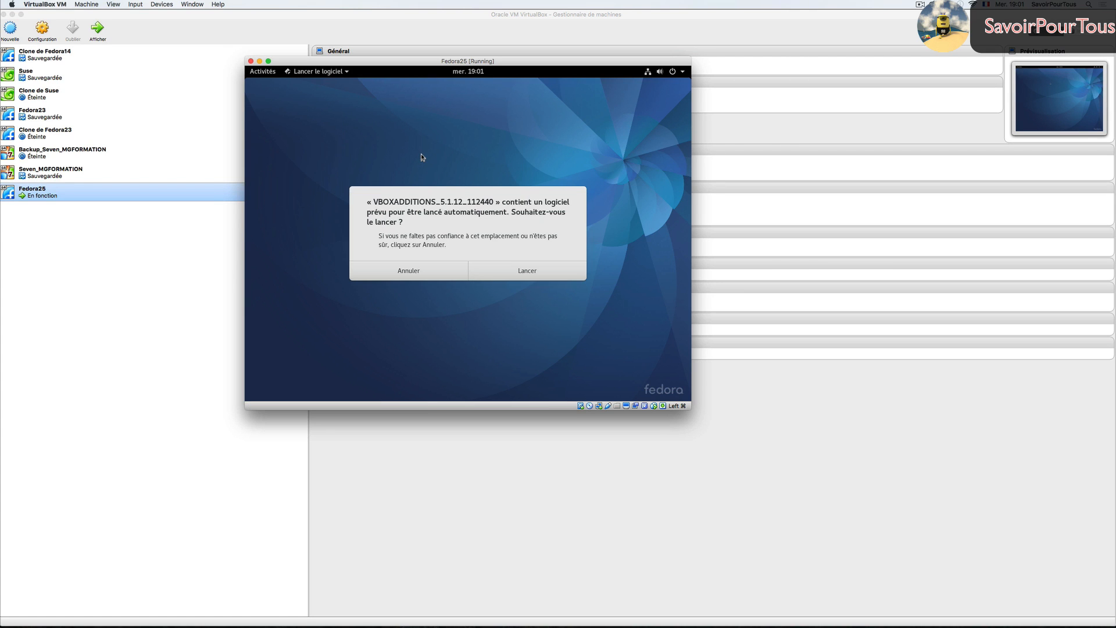
left_click(529, 270)
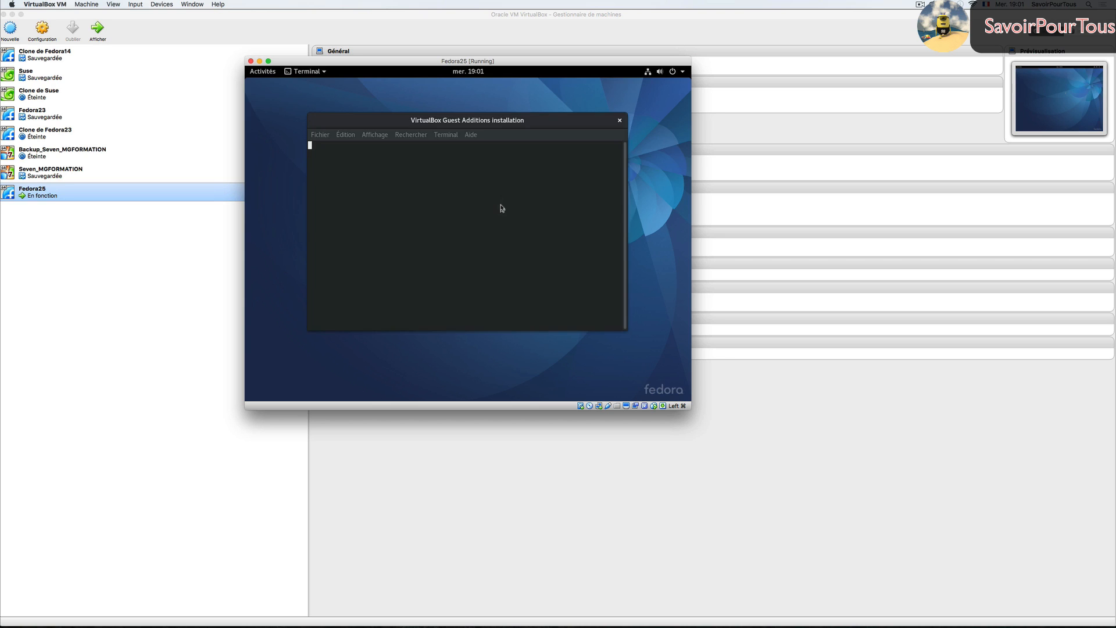
type("•••••")
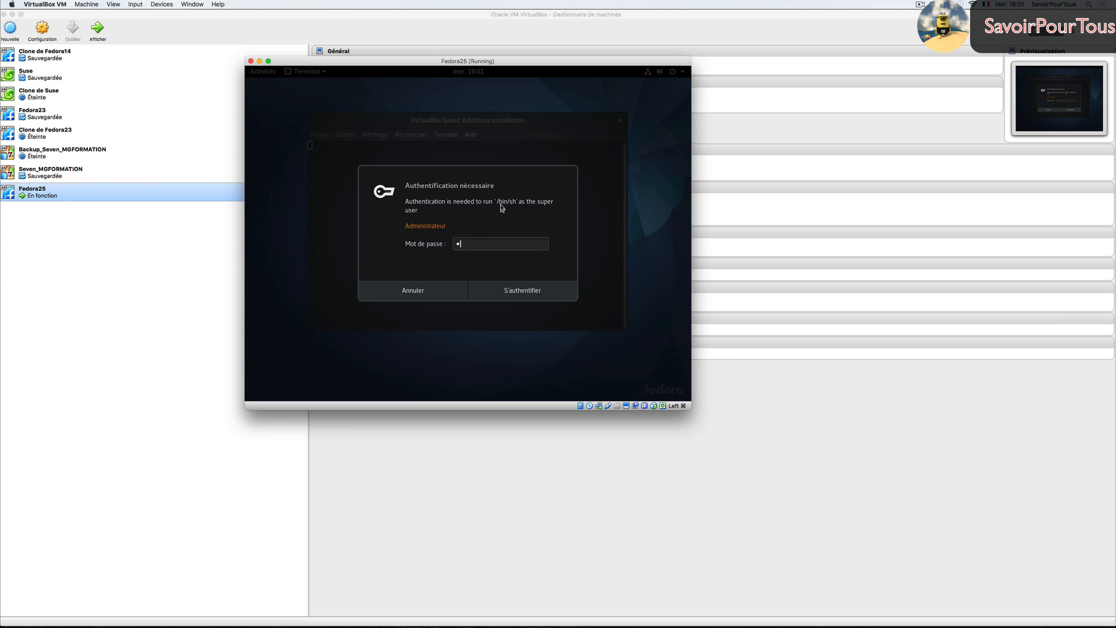
key("Return")
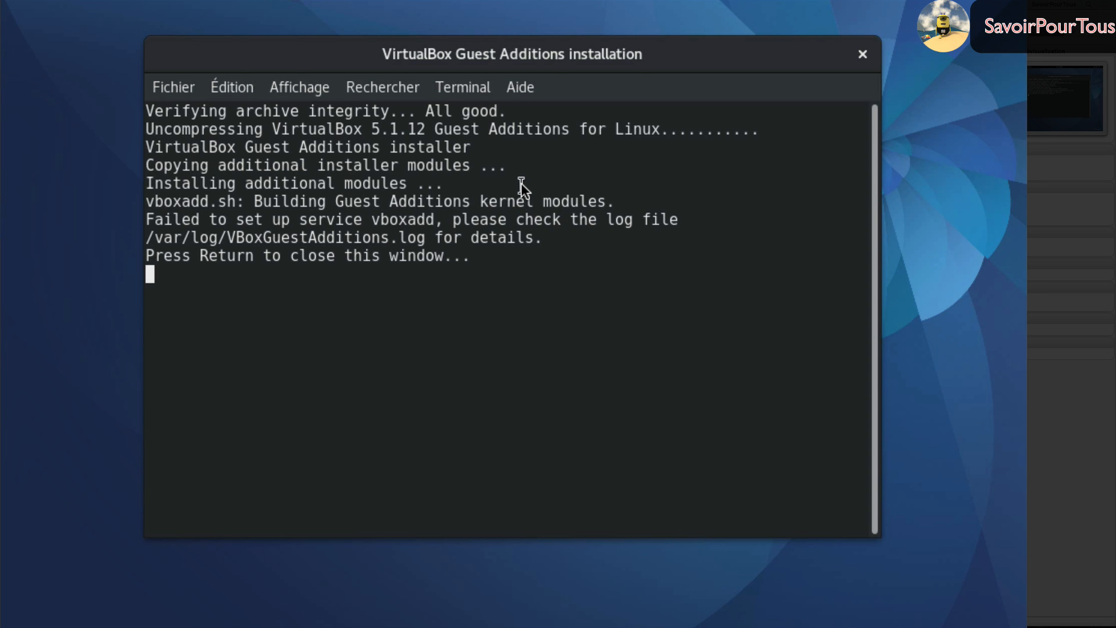
key("Return")
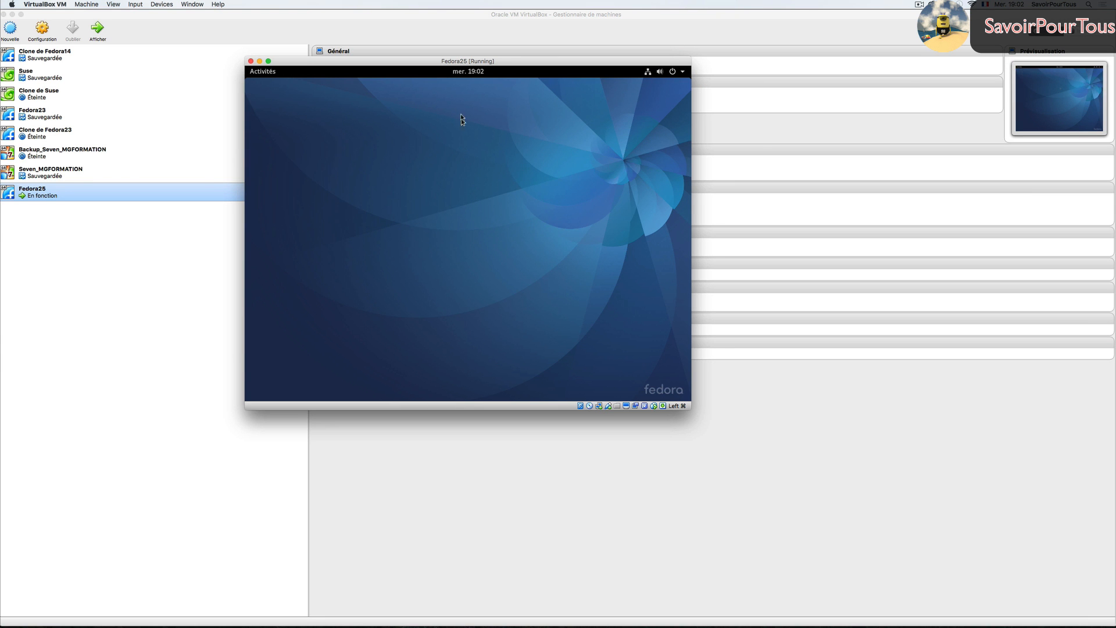
left_click_drag(421, 65, 449, 56)
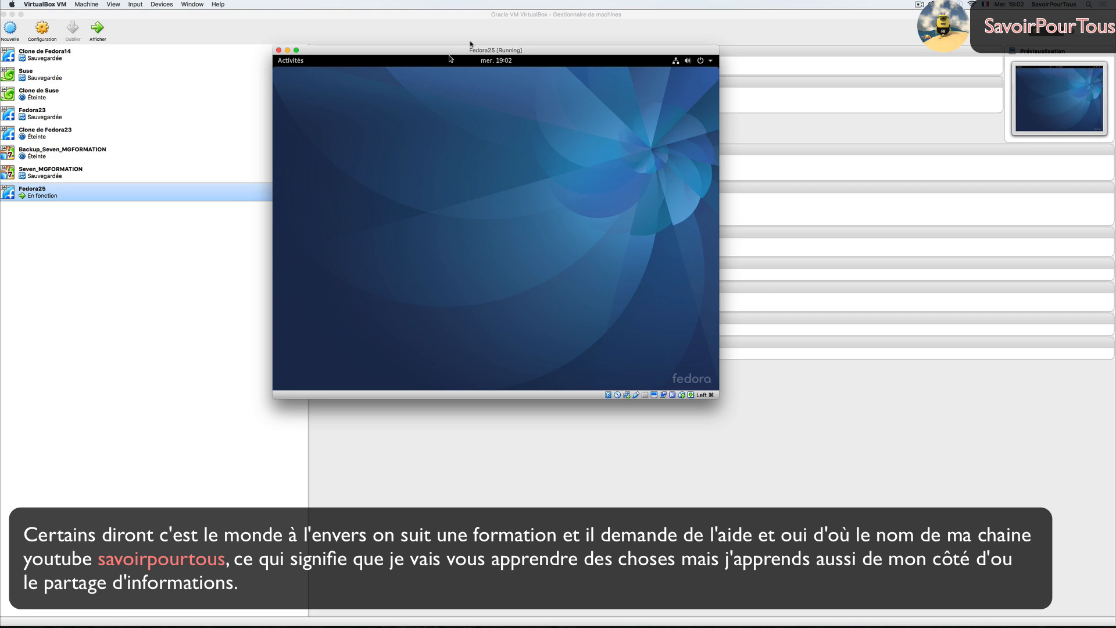
mouse_move(489, 53)
left_mouse_down()
mouse_move(526, 59)
mouse_move(500, 56)
left_mouse_up()
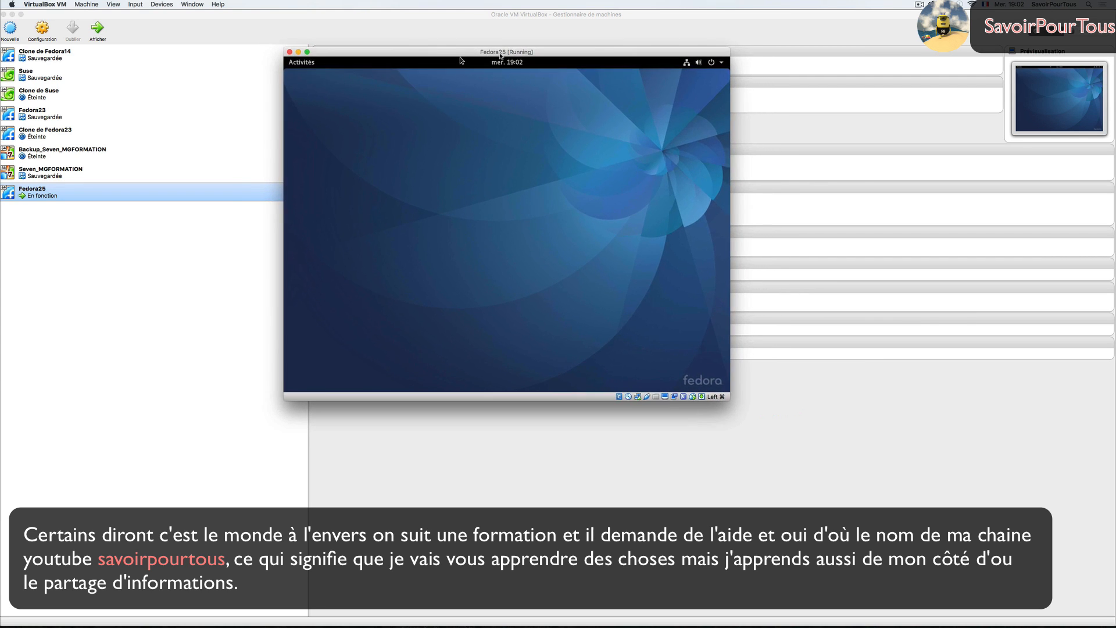